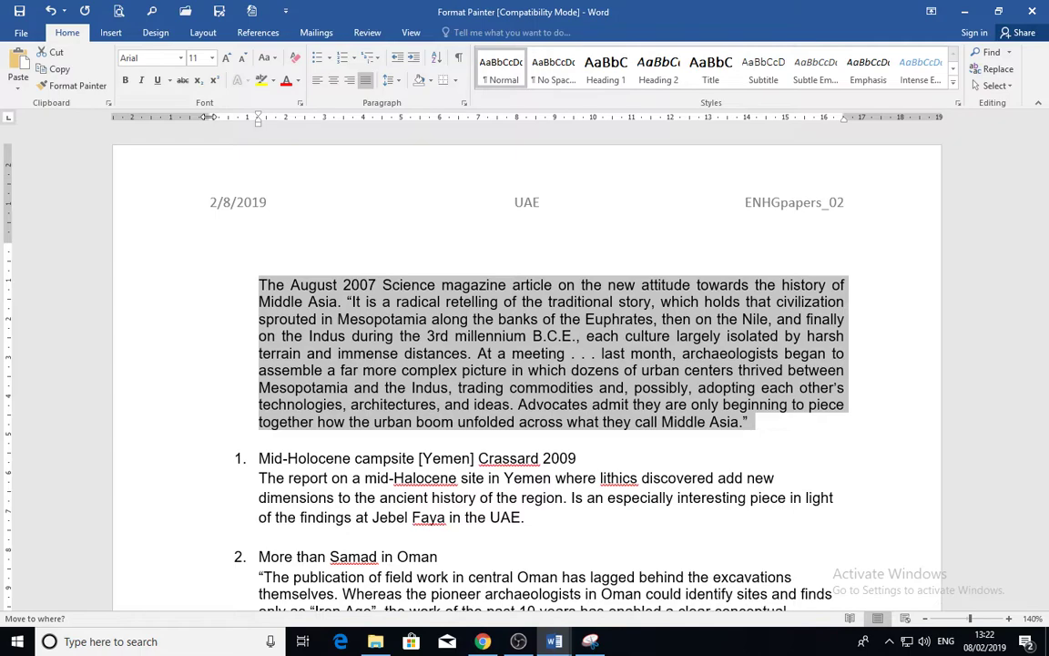
# Cancel the pending move-text prompt and check where the paragraph's left indent lines up
pyautogui.press('Escape')
pyautogui.moveTo(209, 117); pyautogui.dragTo(209, 117)
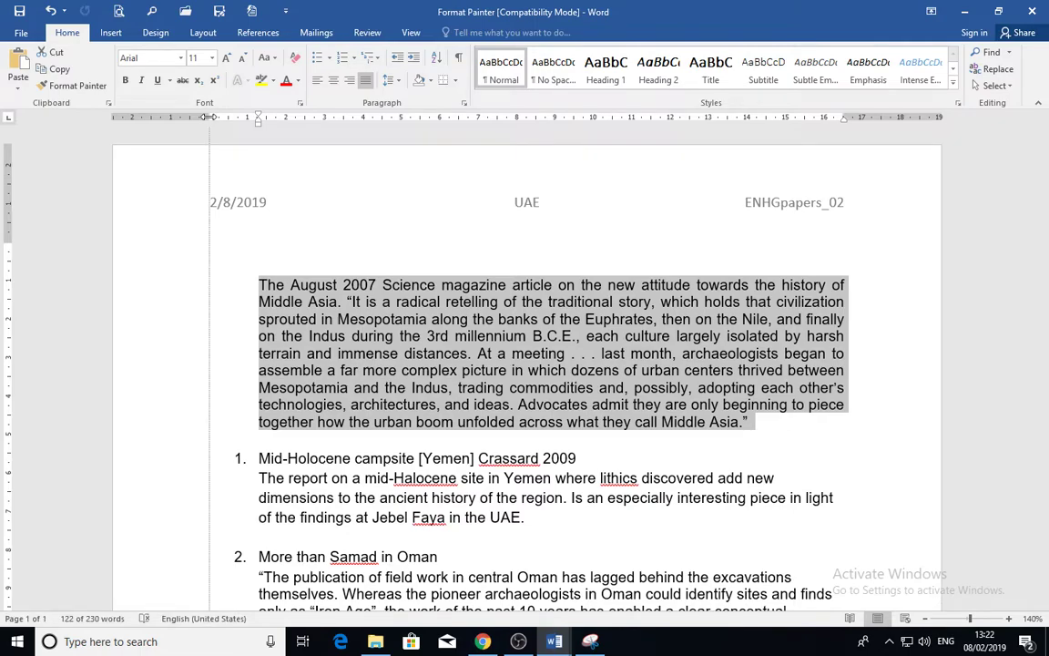
pyautogui.moveTo(210, 116); pyautogui.dragTo(258, 129)
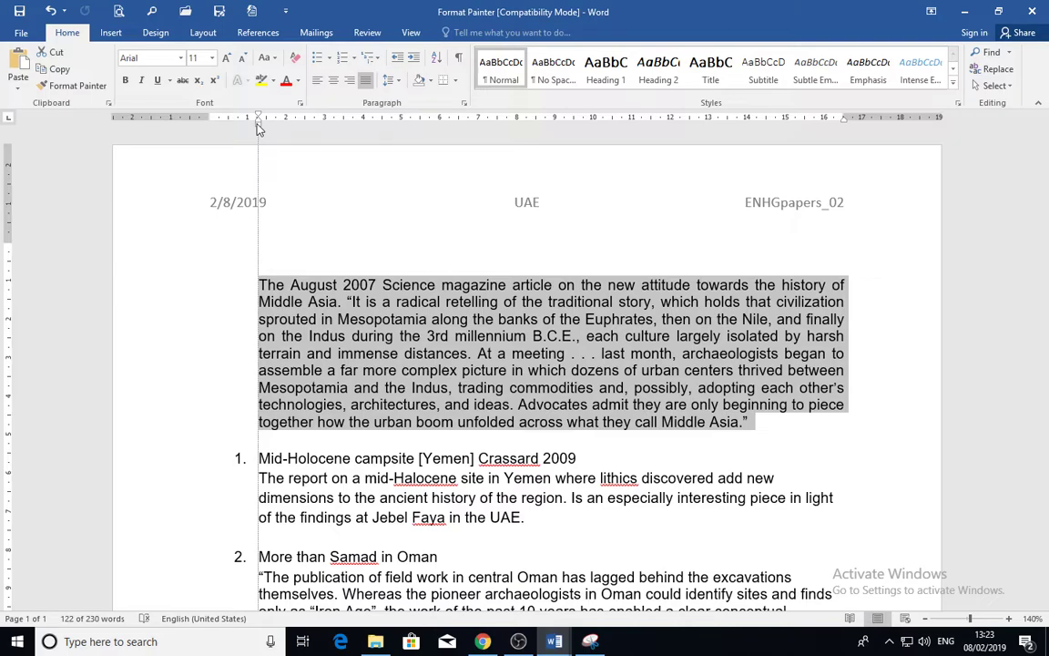
pyautogui.moveTo(258, 128); pyautogui.dragTo(258, 127)
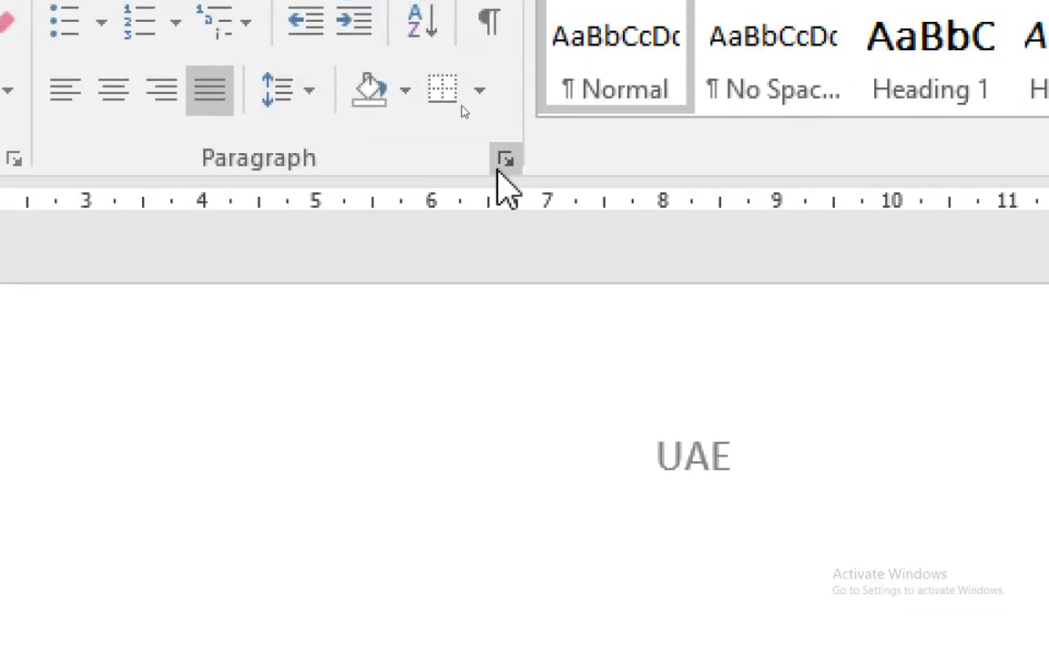
# Set the opening paragraph's left indent to 0 cm in the Paragraph dialog
pyautogui.click(507, 162)
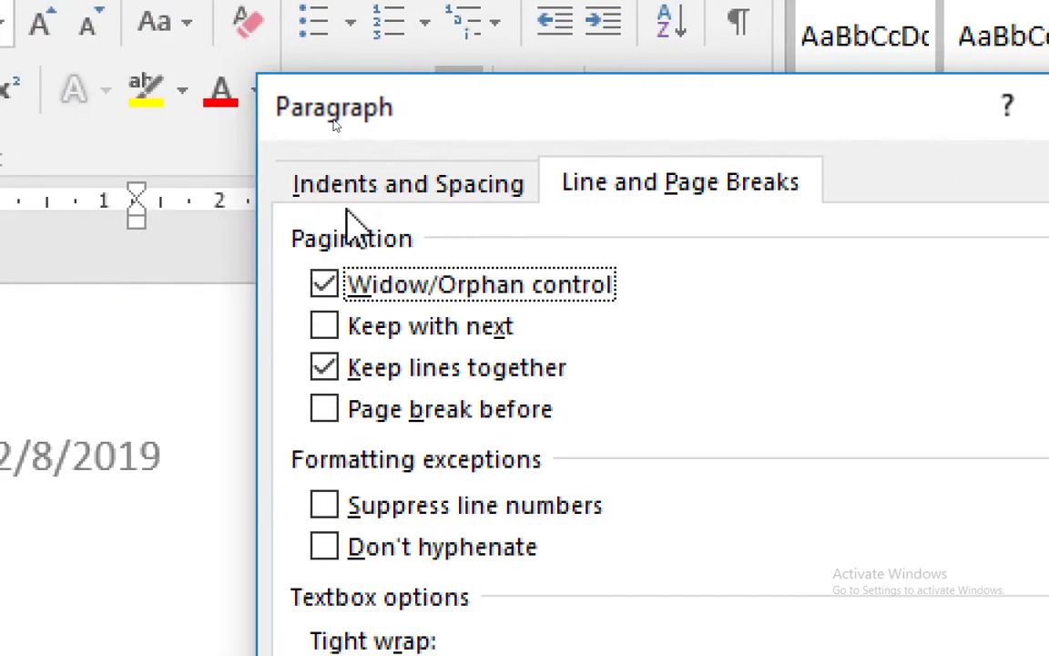
pyautogui.click(364, 180)
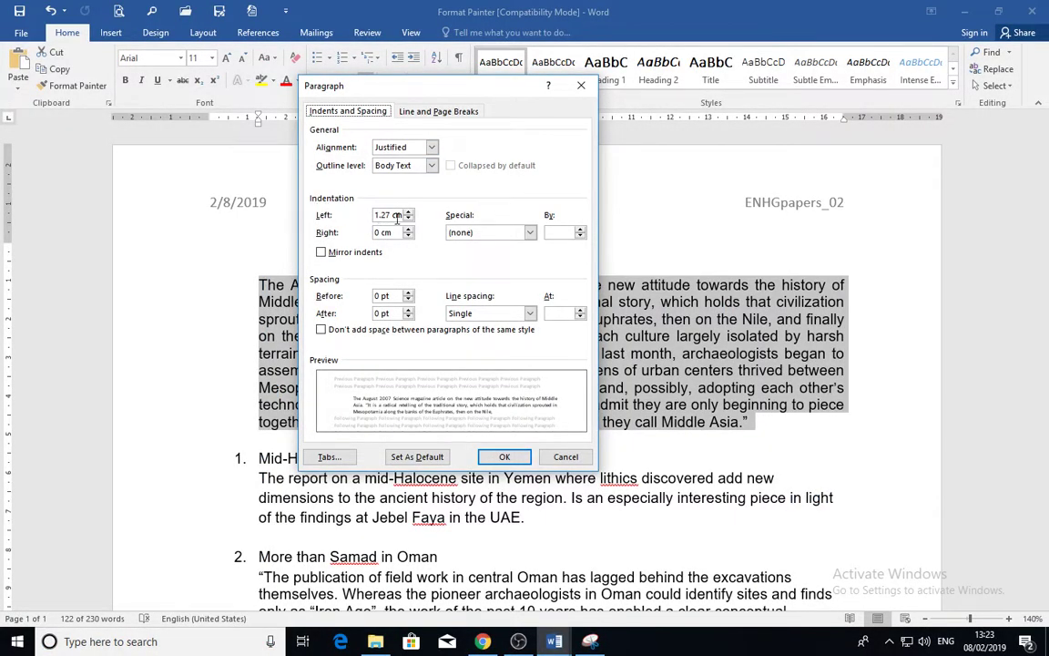
pyautogui.moveTo(375, 82); pyautogui.dragTo(430, 86)
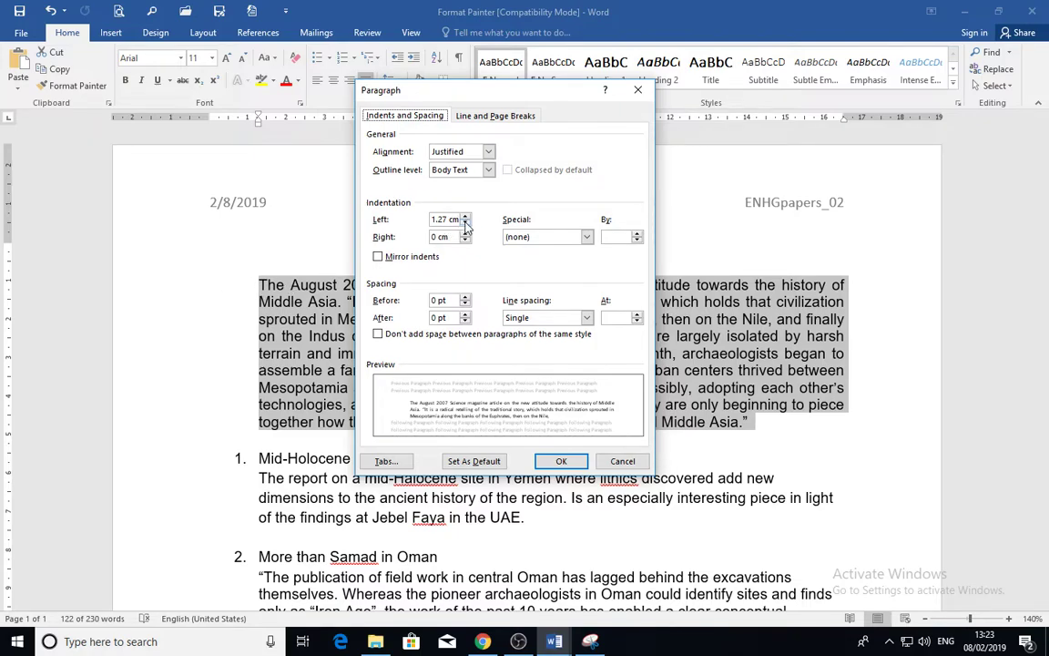
pyautogui.moveTo(460, 220); pyautogui.dragTo(417, 223)
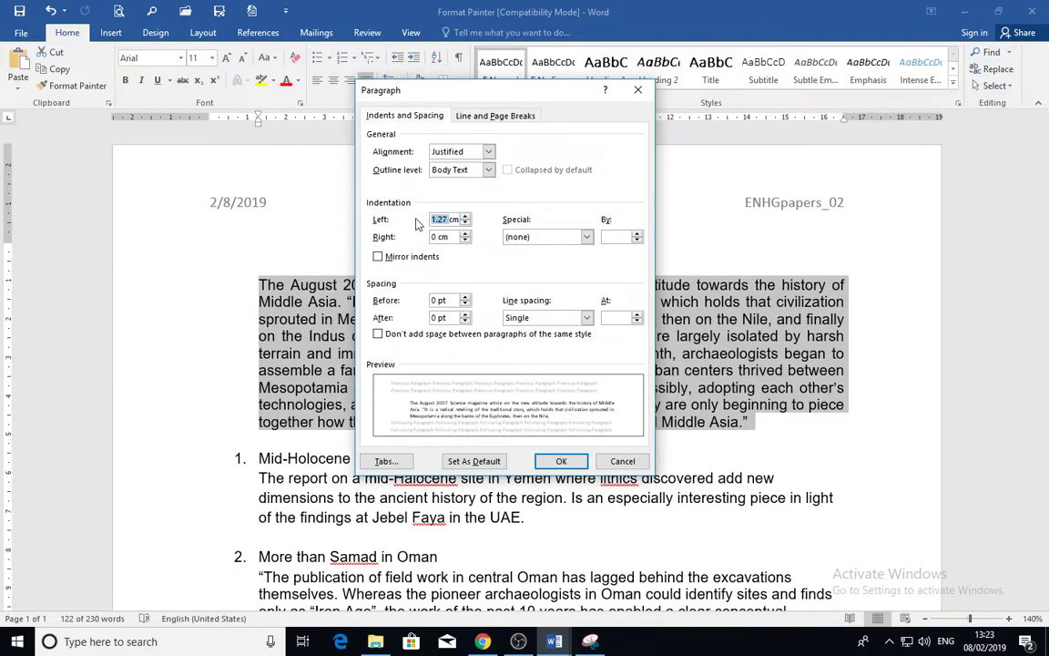
pyautogui.write('0')
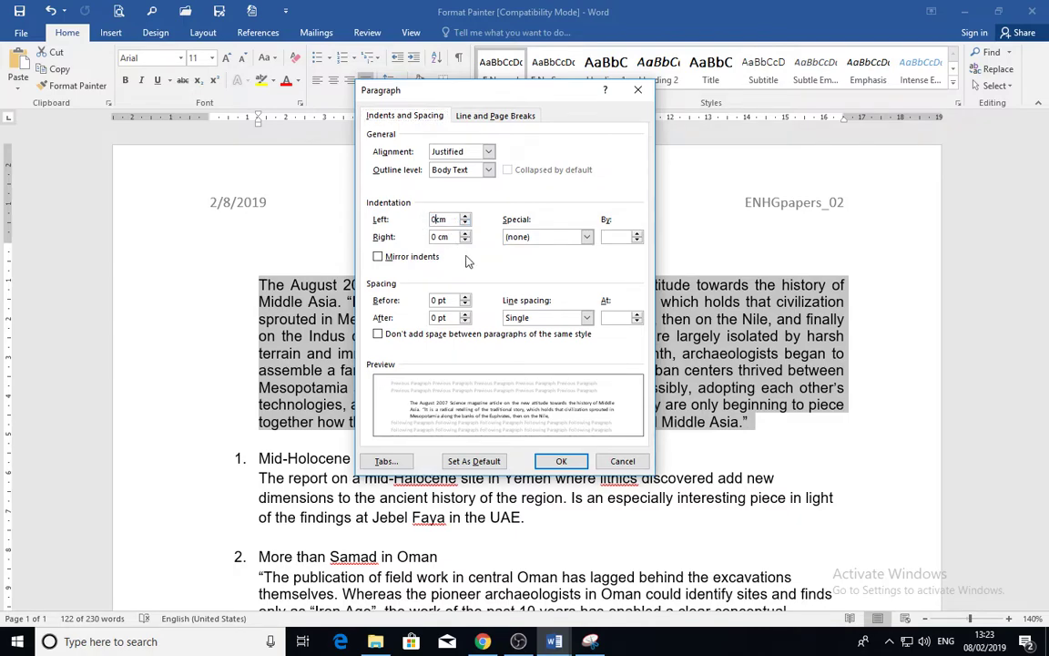
pyautogui.click(570, 463)
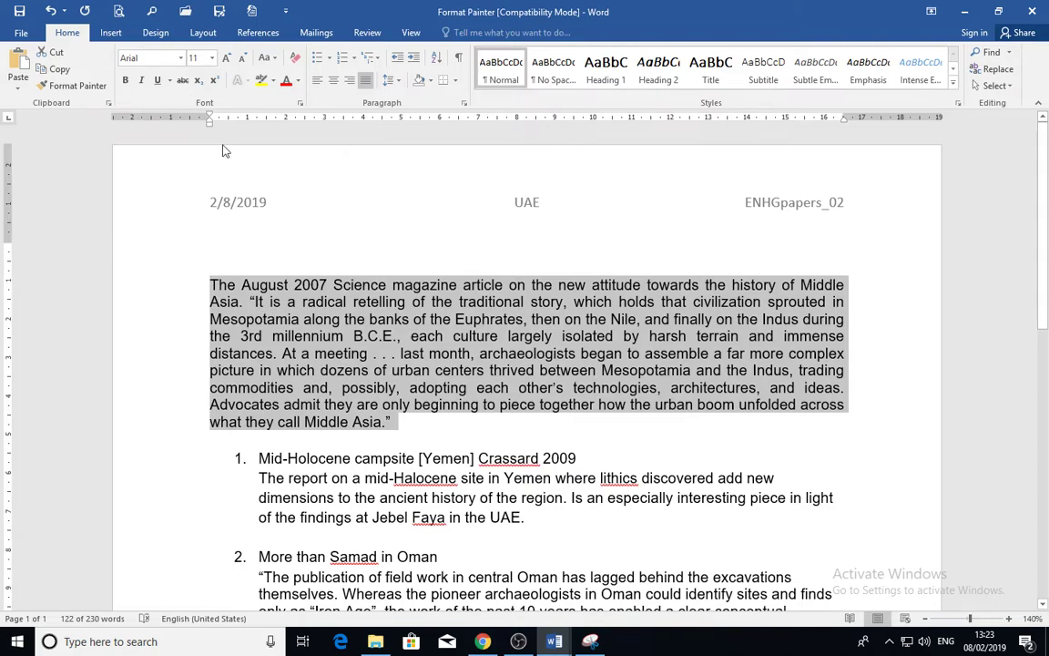
# Set Left and Right indents to 1 cm and Special to First line 1.27 cm
pyautogui.moveTo(209, 123); pyautogui.dragTo(208, 123)
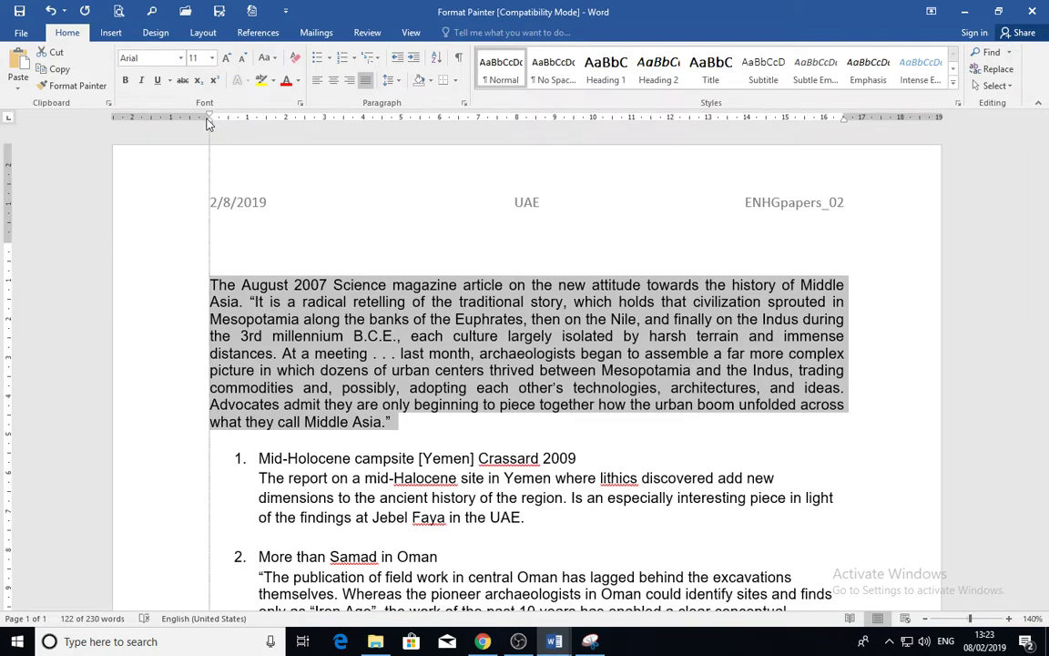
pyautogui.click(463, 102)
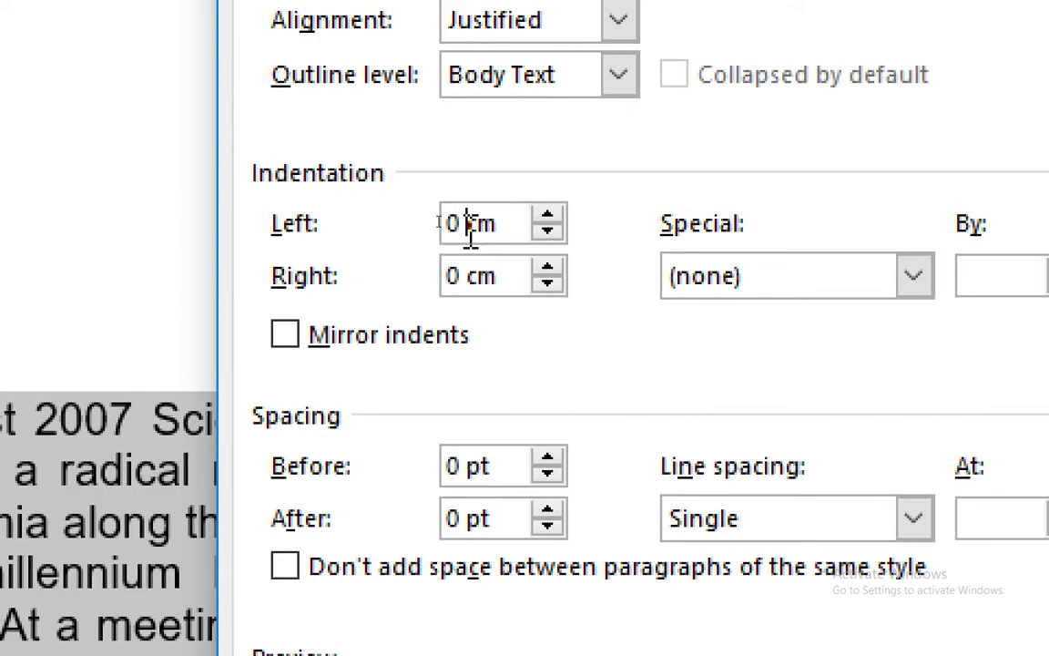
pyautogui.moveTo(471, 227); pyautogui.dragTo(440, 226)
pyautogui.write('1')
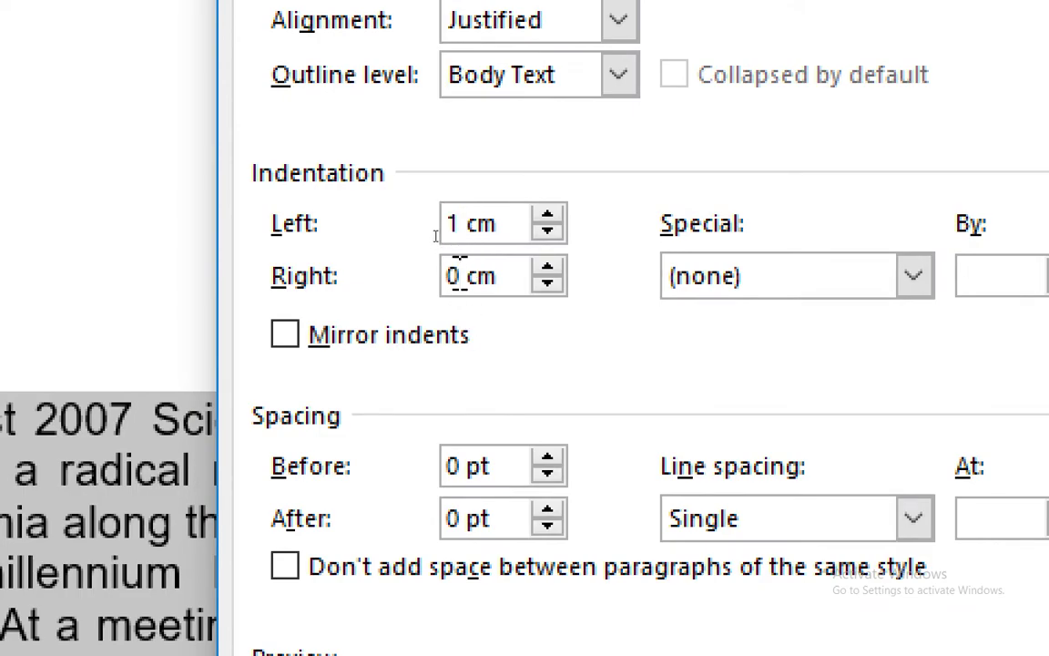
pyautogui.moveTo(453, 275); pyautogui.dragTo(440, 280)
pyautogui.write('1')
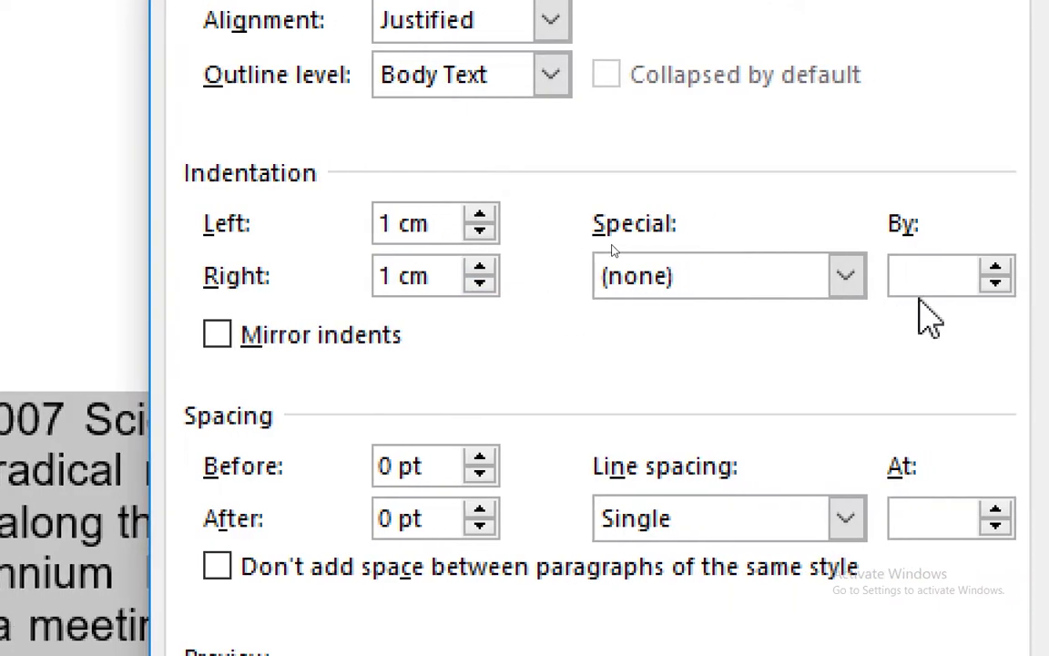
pyautogui.click(846, 278)
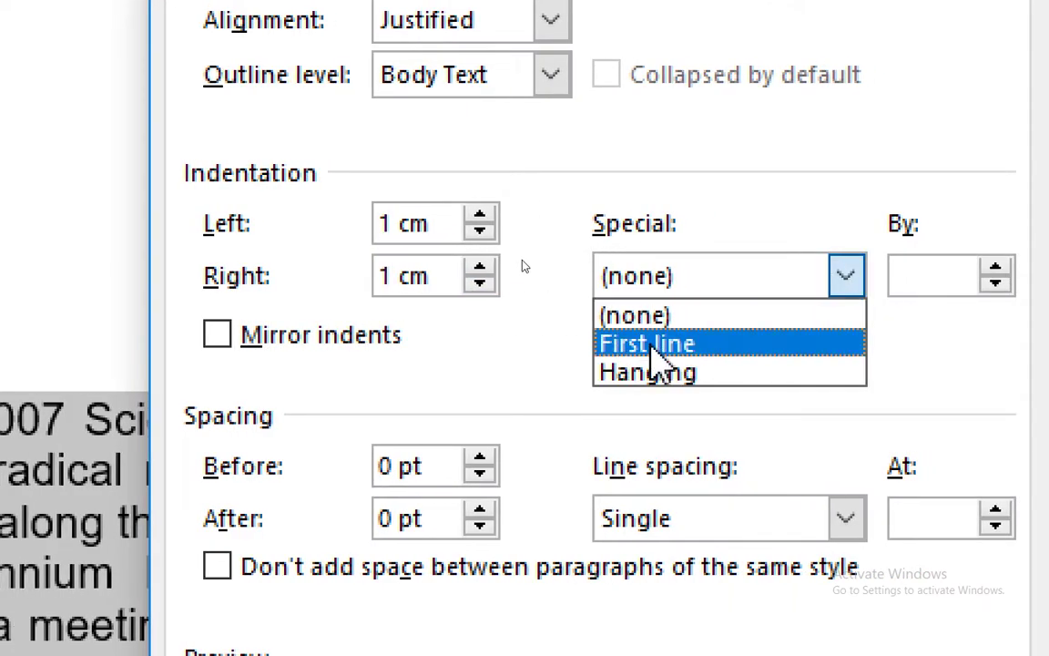
pyautogui.click(649, 347)
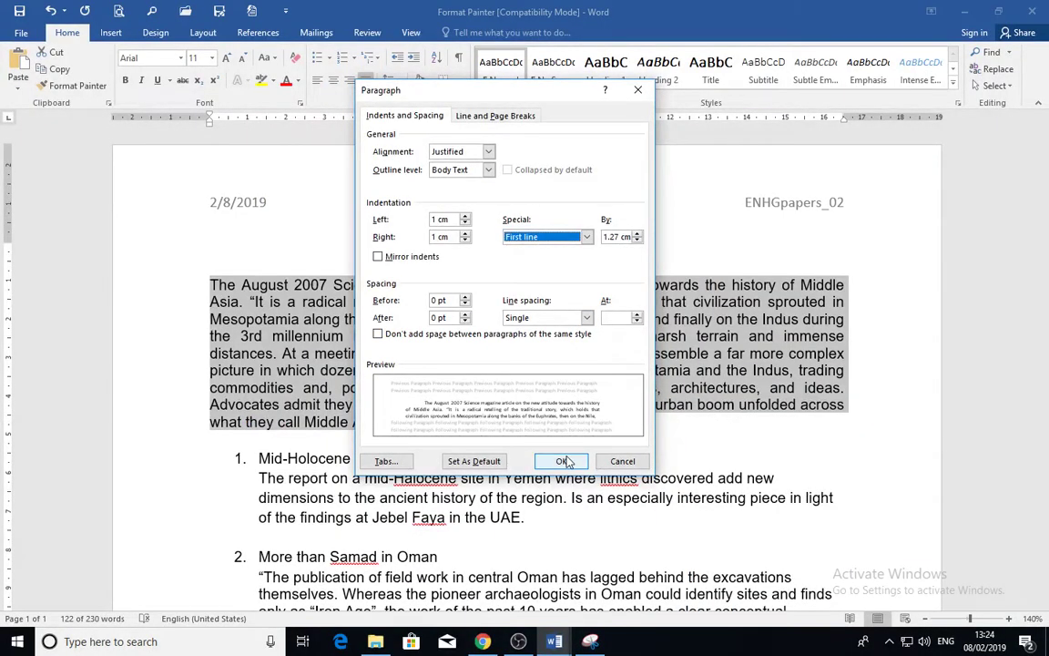
pyautogui.click(566, 458)
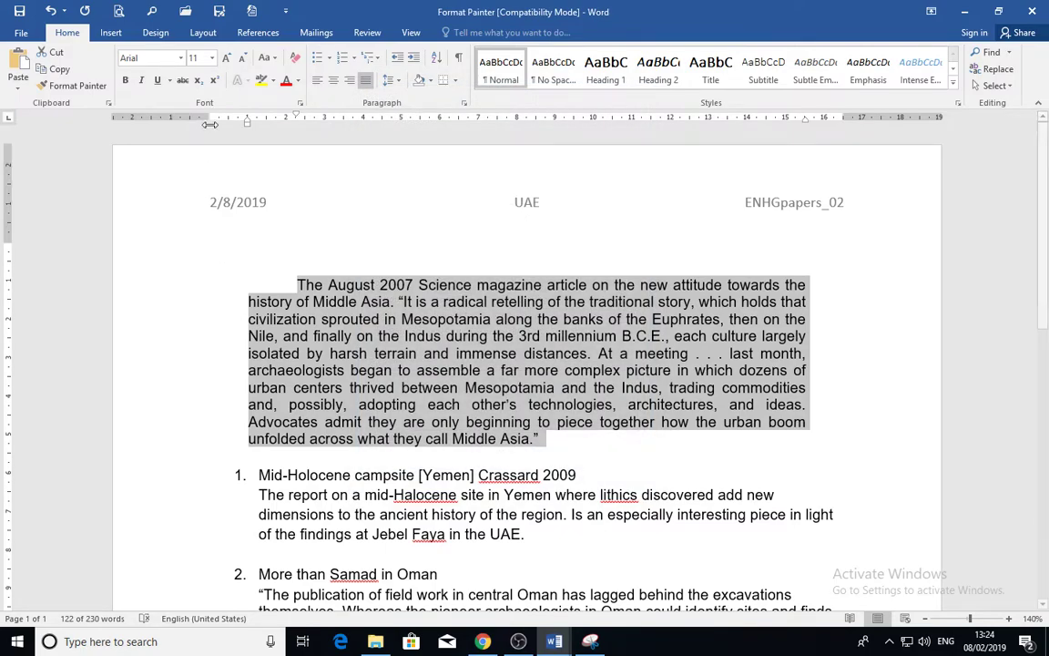
pyautogui.moveTo(189, 119); pyautogui.dragTo(210, 120)
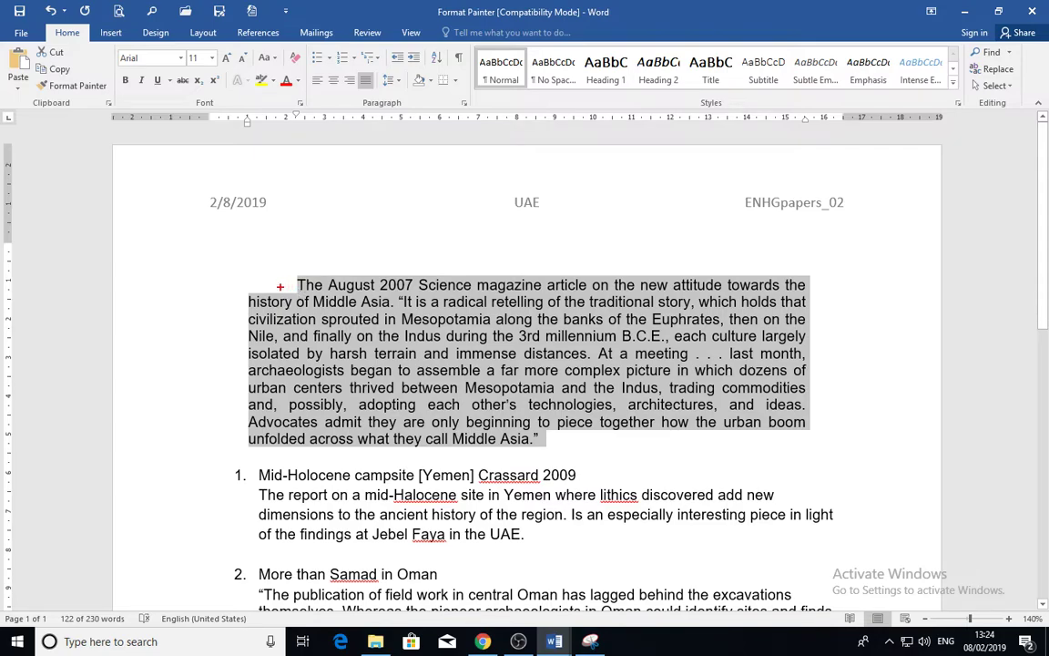
pyautogui.moveTo(250, 285); pyautogui.dragTo(276, 285)
pyautogui.press('Escape')
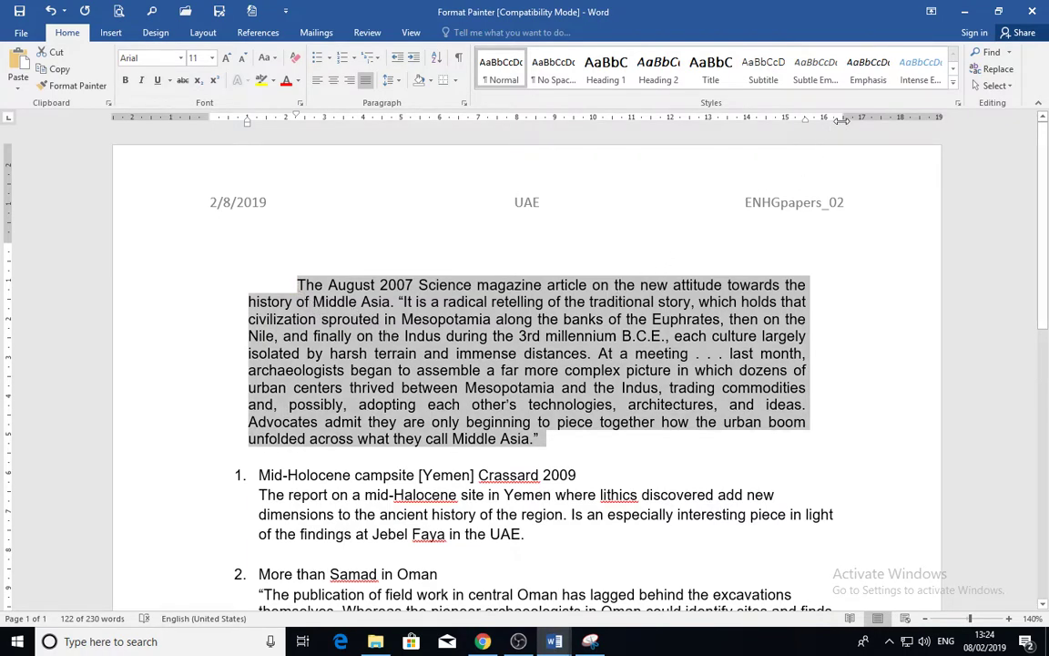
pyautogui.moveTo(805, 119); pyautogui.dragTo(842, 120)
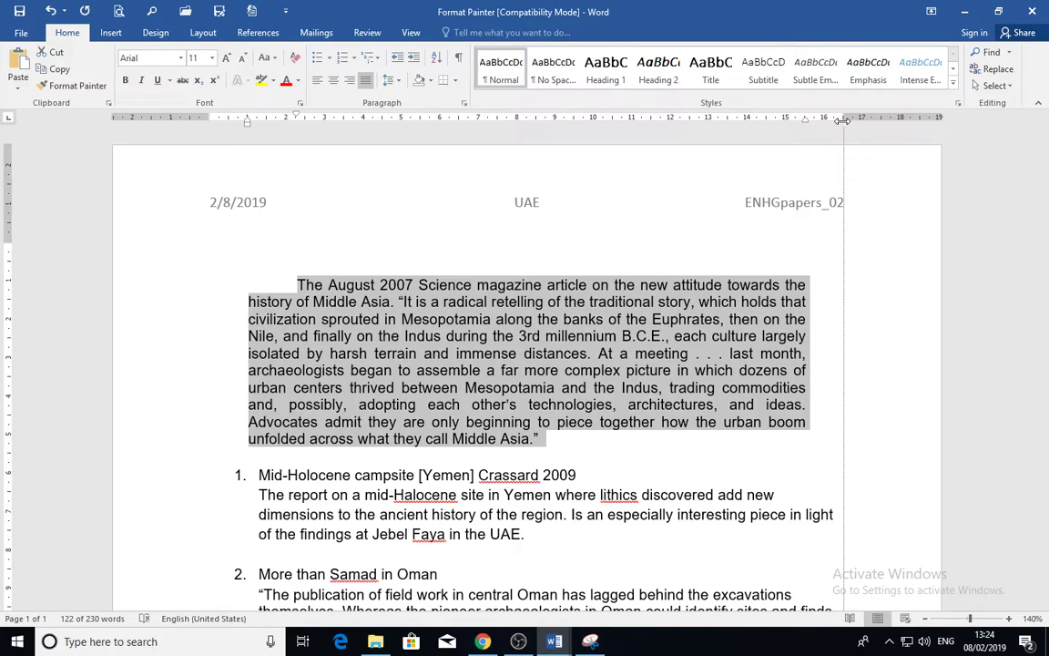
pyautogui.moveTo(843, 120); pyautogui.dragTo(805, 119)
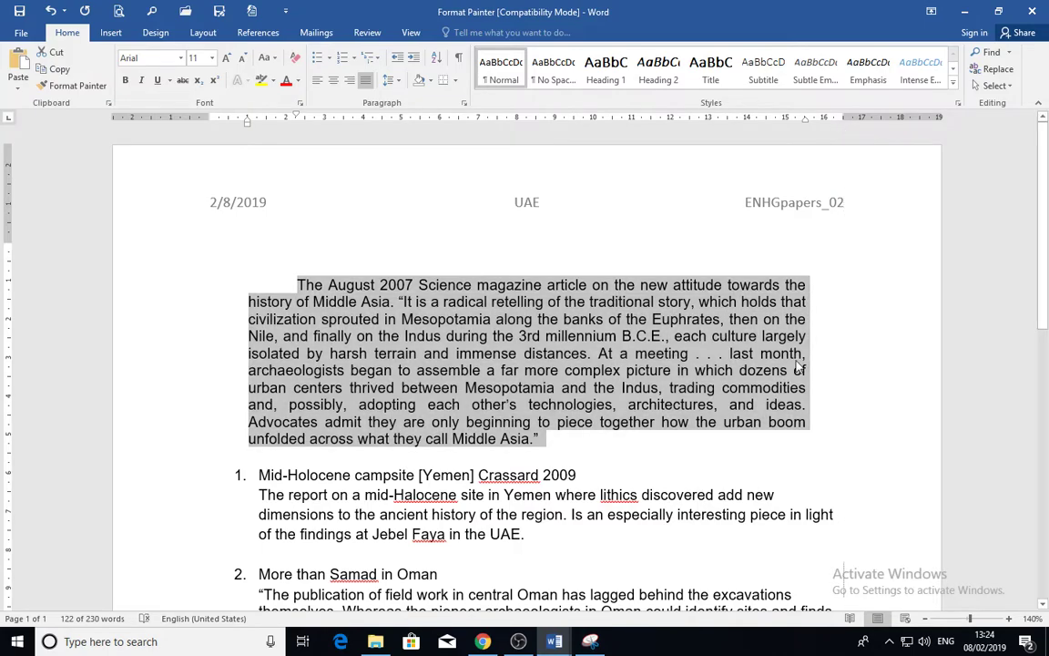
pyautogui.click(825, 319)
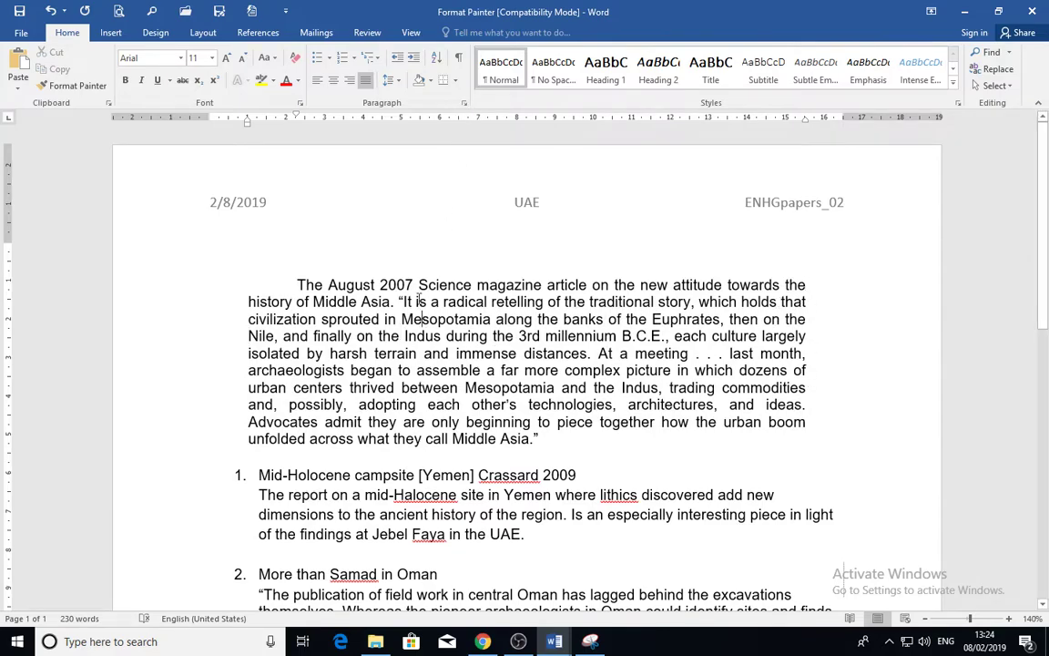
# Change the Special indent from First line to Hanging by 1.27 cm
pyautogui.click(464, 105)
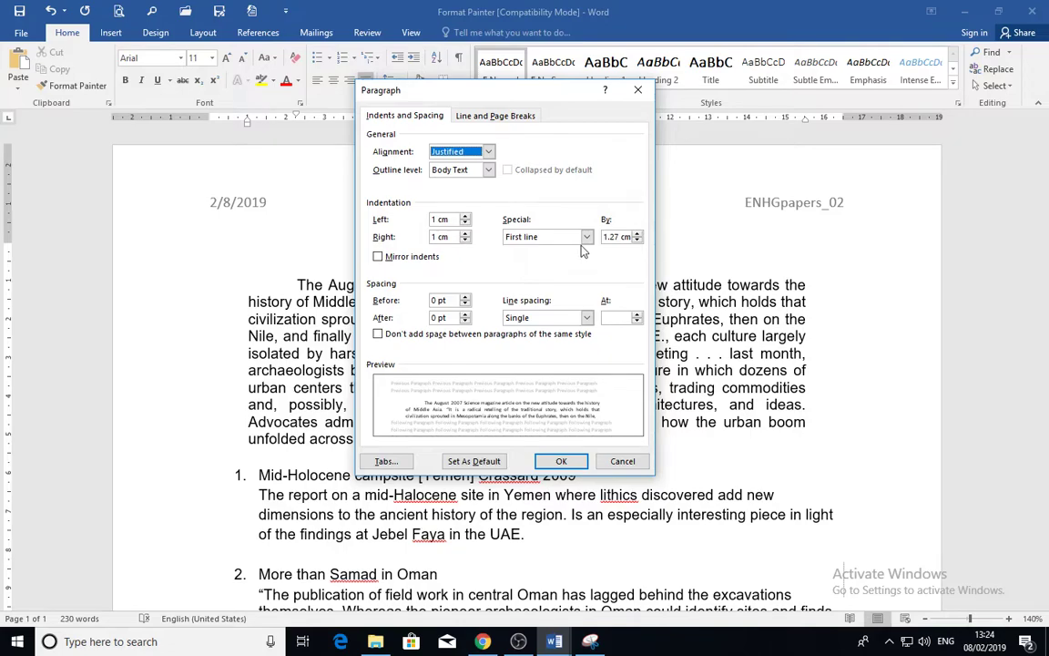
pyautogui.click(536, 236)
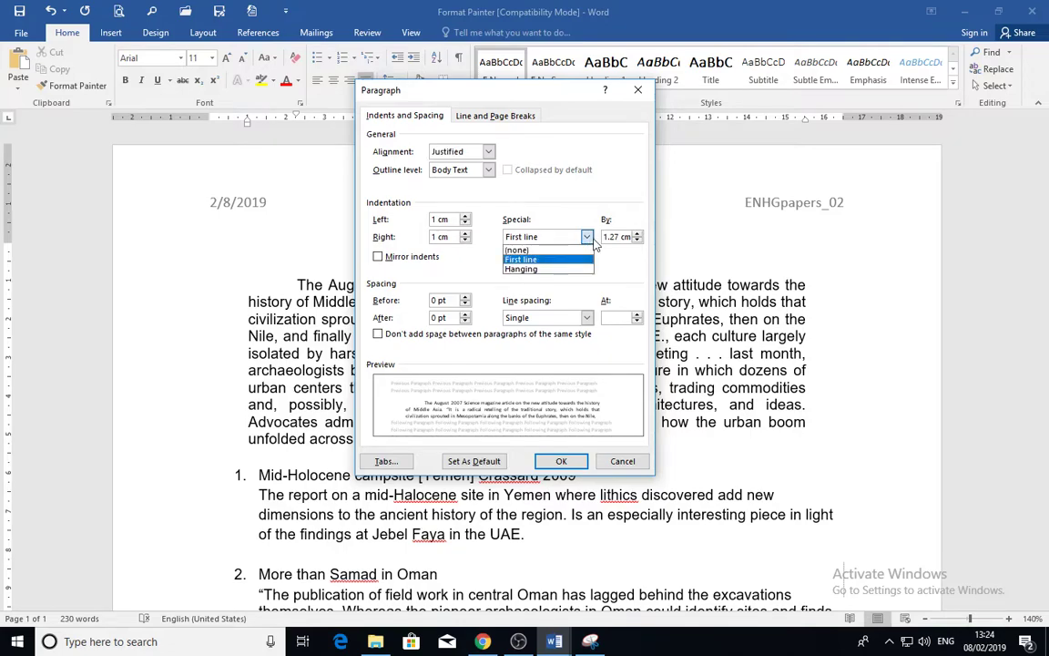
pyautogui.click(531, 270)
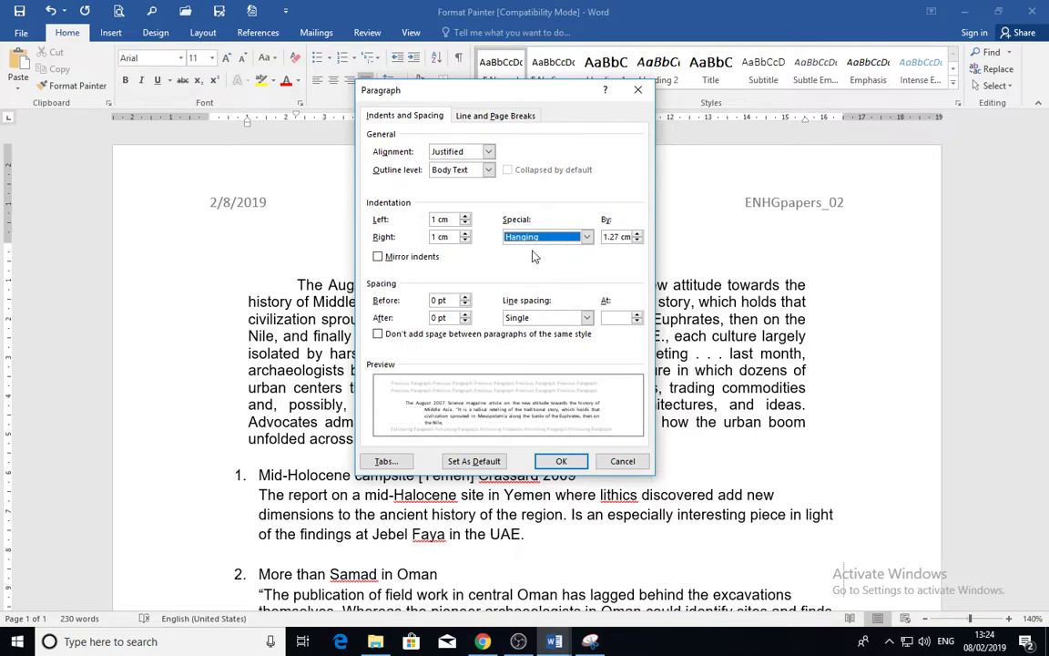
pyautogui.click(562, 462)
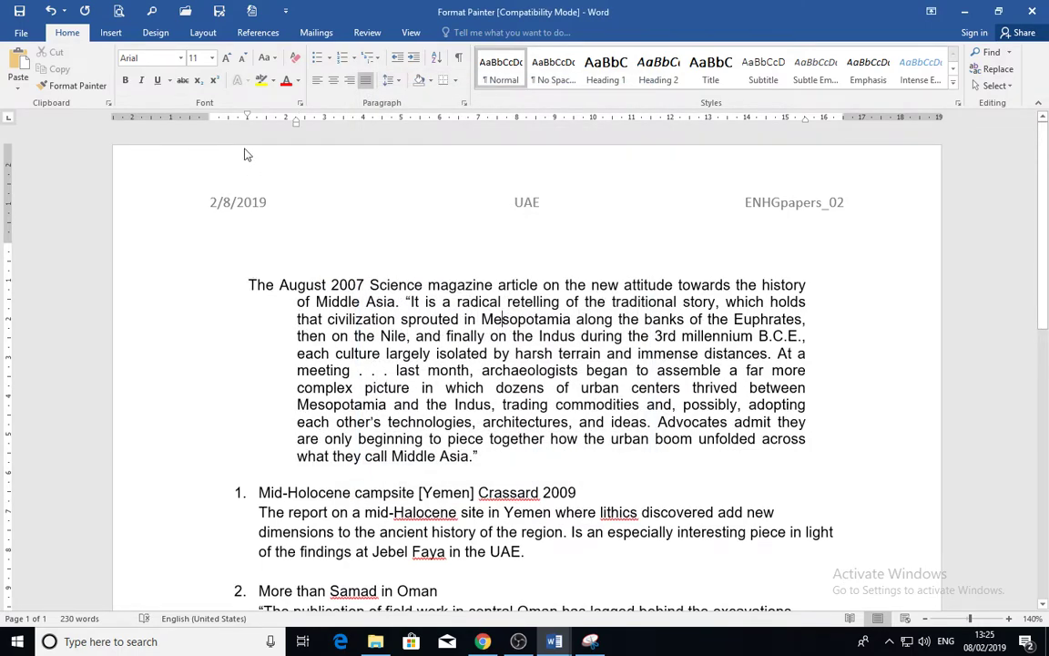
pyautogui.click(253, 284)
pyautogui.moveTo(248, 305); pyautogui.dragTo(295, 305)
# In the Paragraph dialog, set Spacing Before to 12 pt and raise Spacing After to 6 pt
pyautogui.click(463, 103)
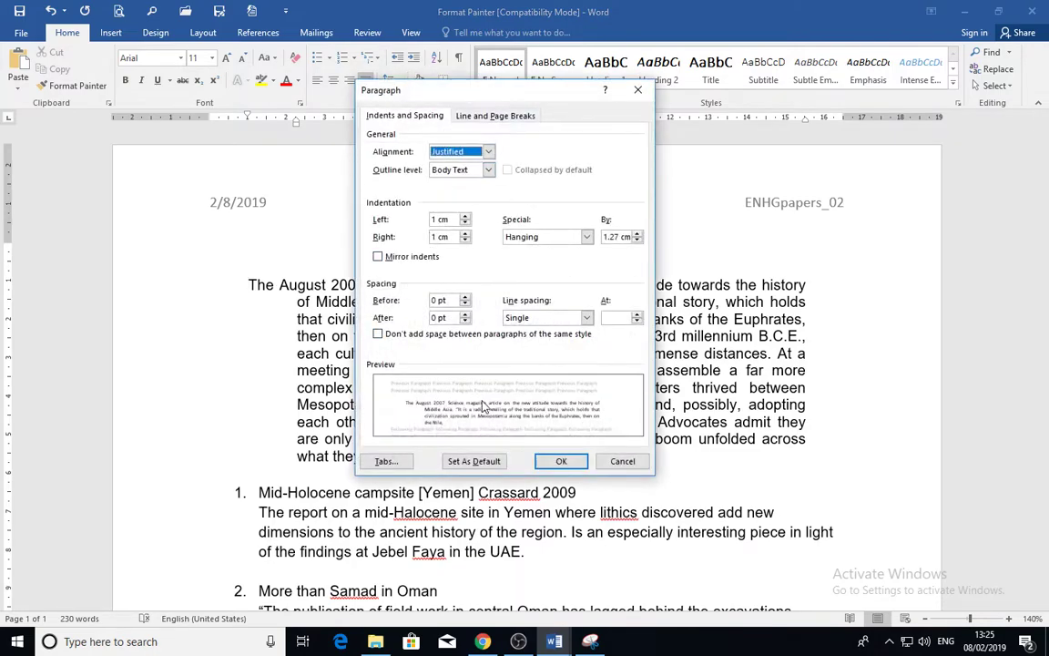
pyautogui.doubleClick(435, 300)
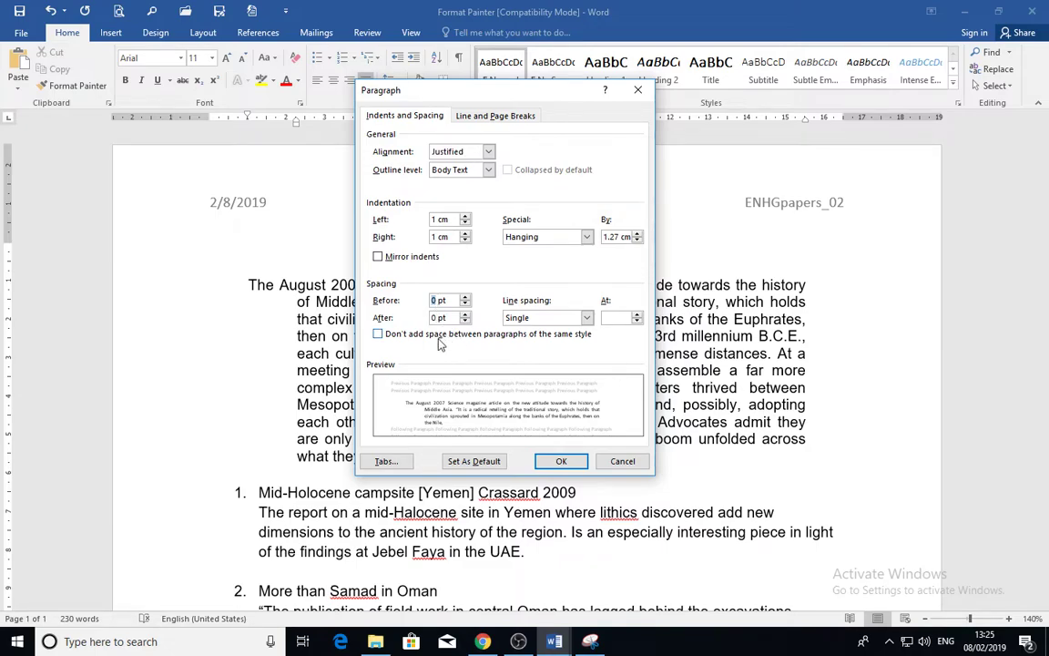
pyautogui.write('12')
pyautogui.click(464, 314)
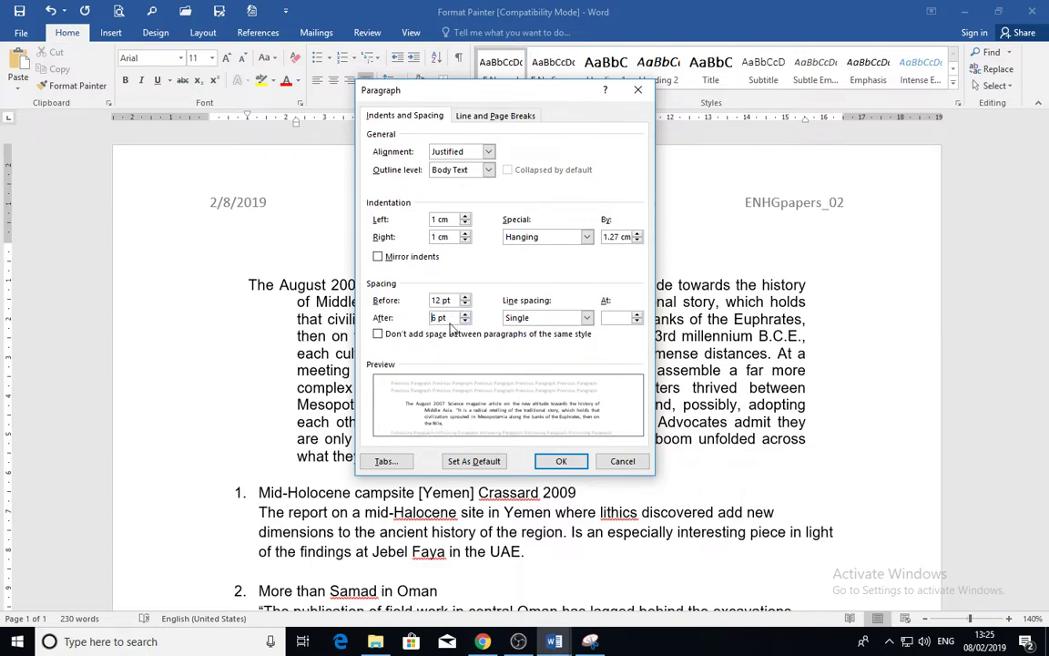
# Apply the 12 pt before / 6 pt after spacing and reselect the whole opening paragraph
pyautogui.click(562, 463)
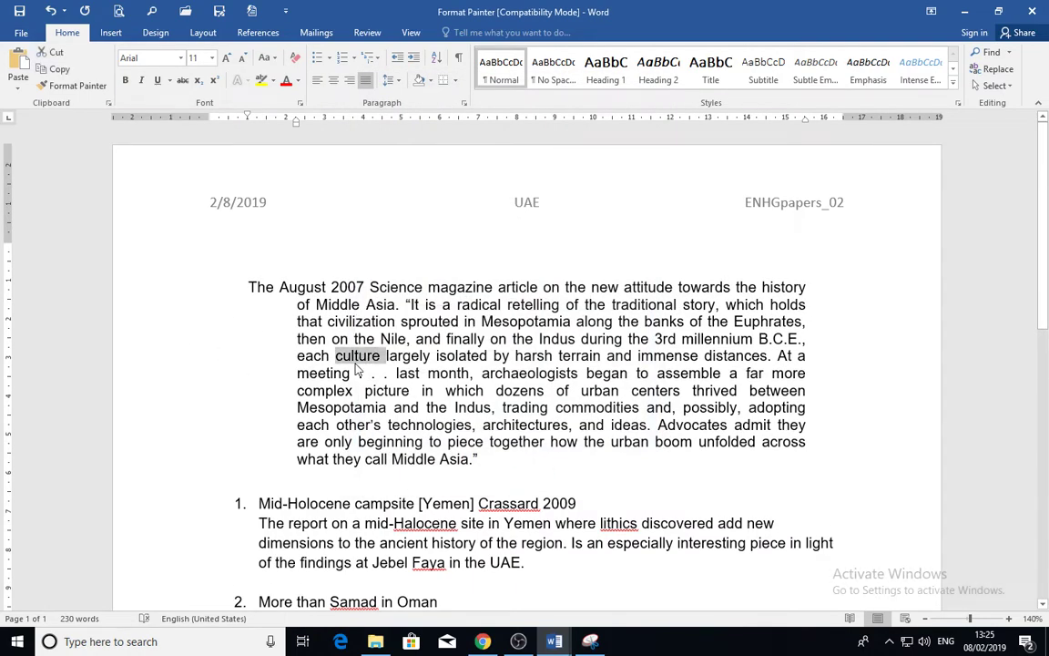
pyautogui.tripleClick(357, 358)
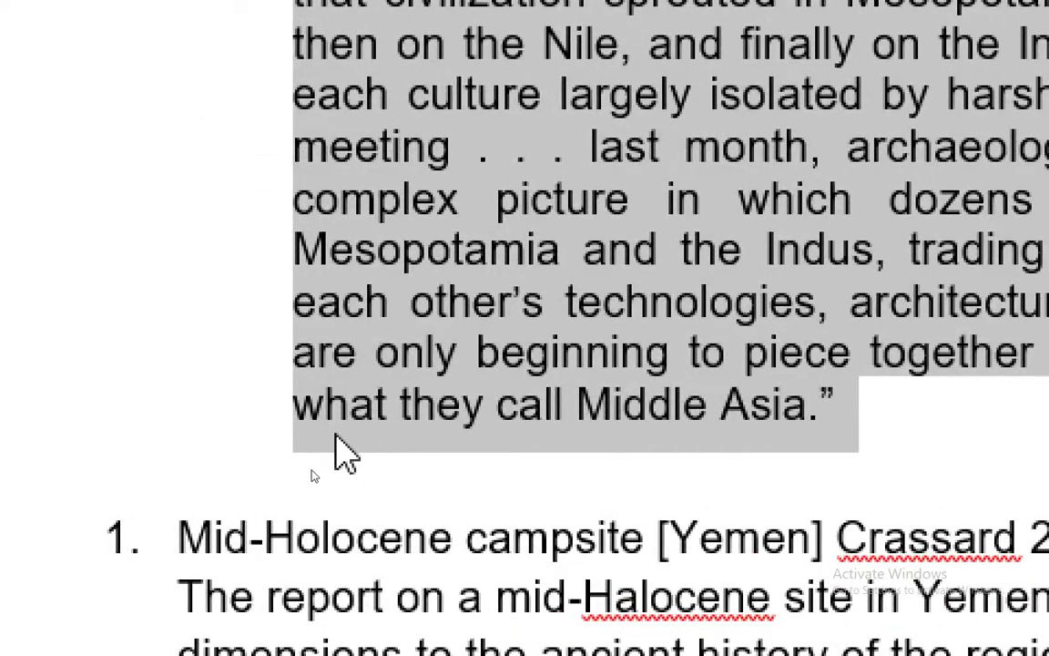
pyautogui.scroll(5, 390, 84)
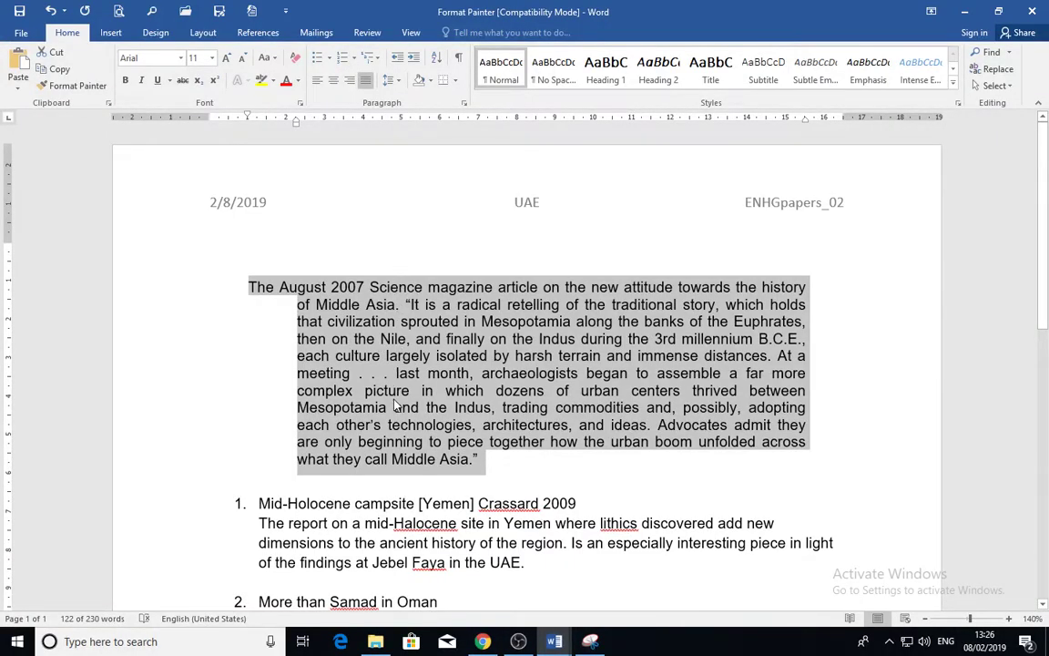
pyautogui.click(464, 102)
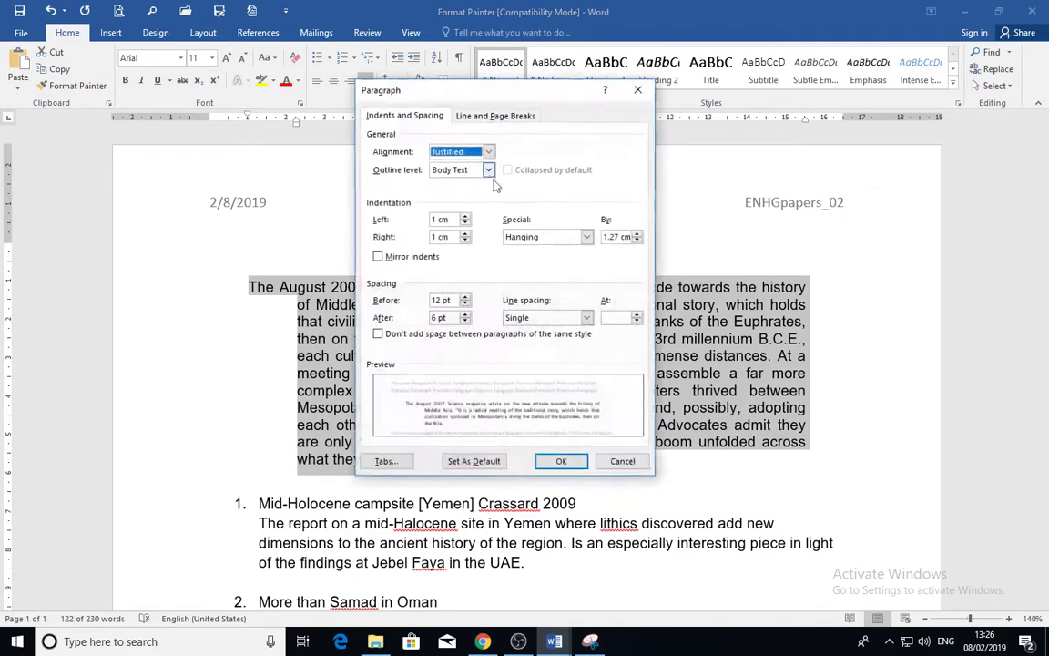
pyautogui.click(587, 318)
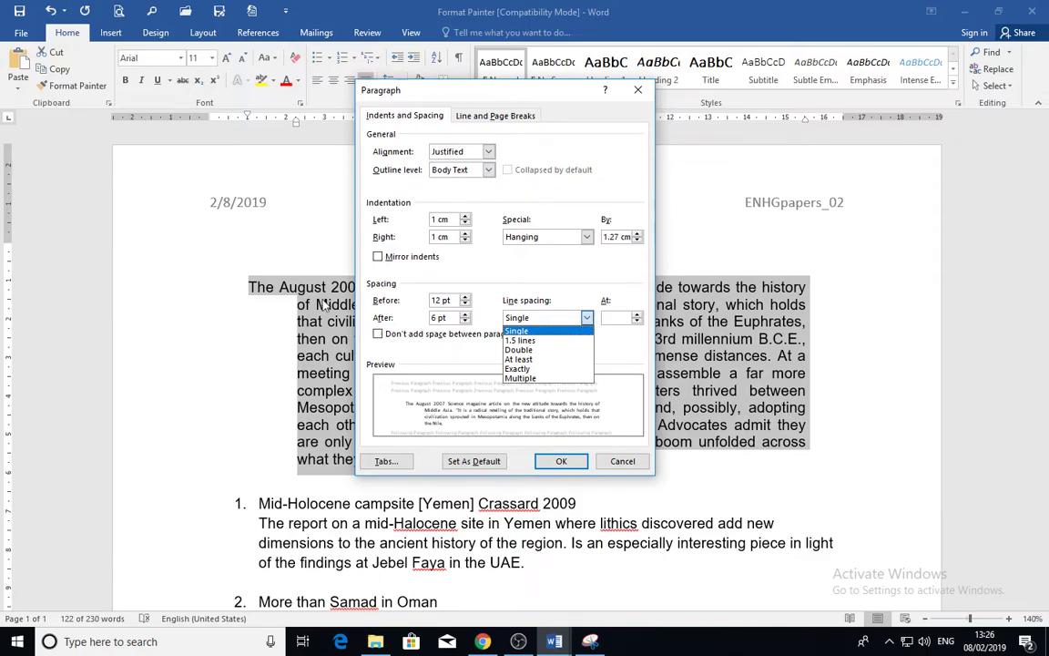
pyautogui.click(614, 461)
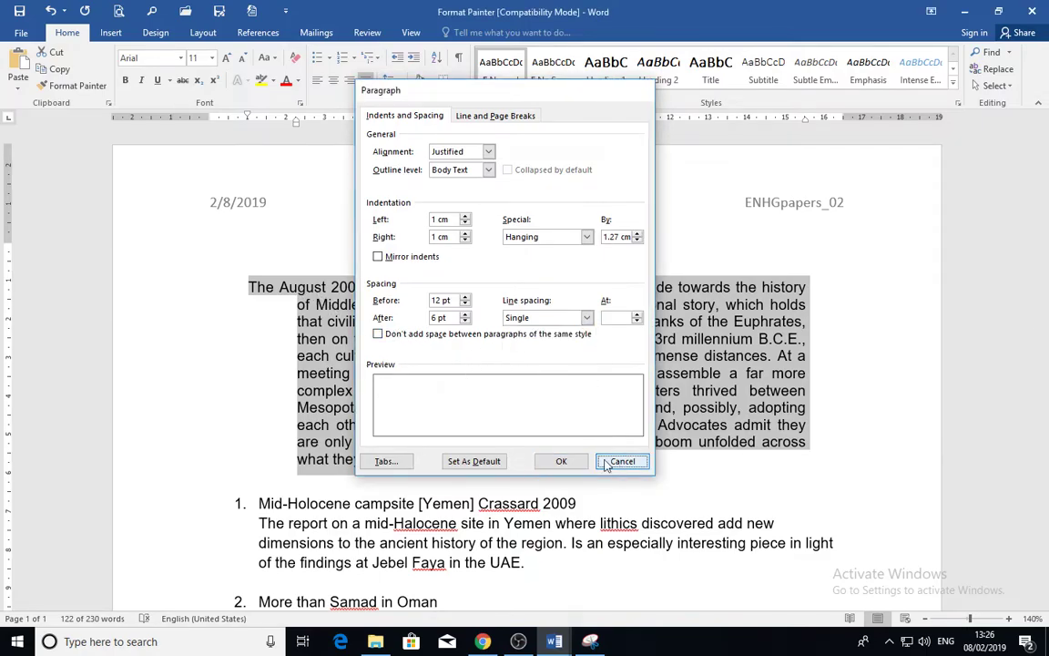
pyautogui.click(619, 461)
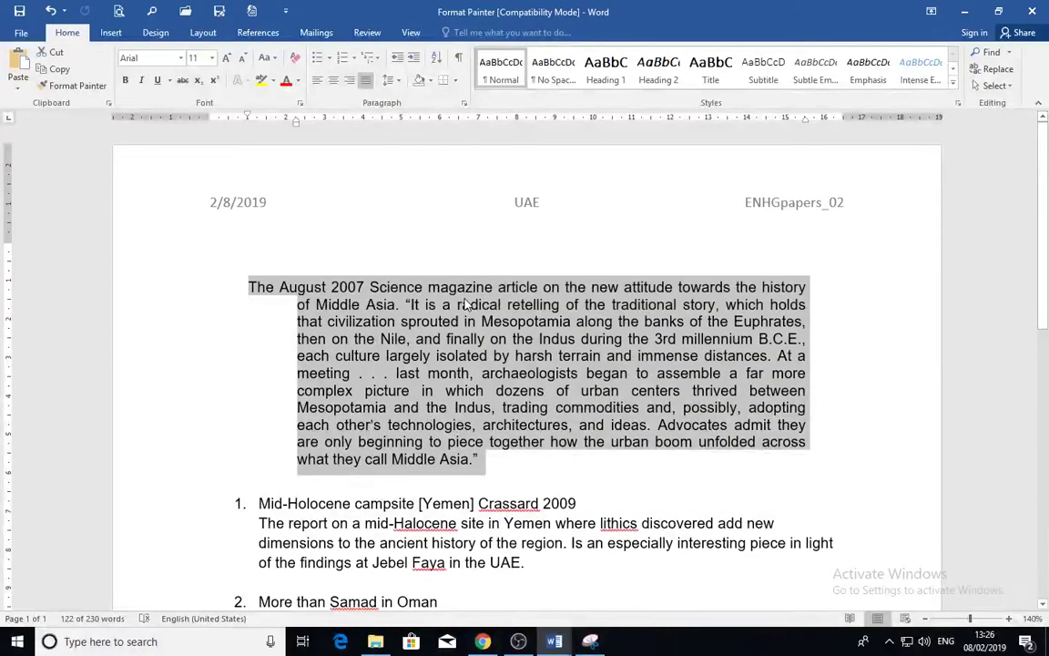
# Apply double line spacing to the opening paragraph
pyautogui.click(464, 103)
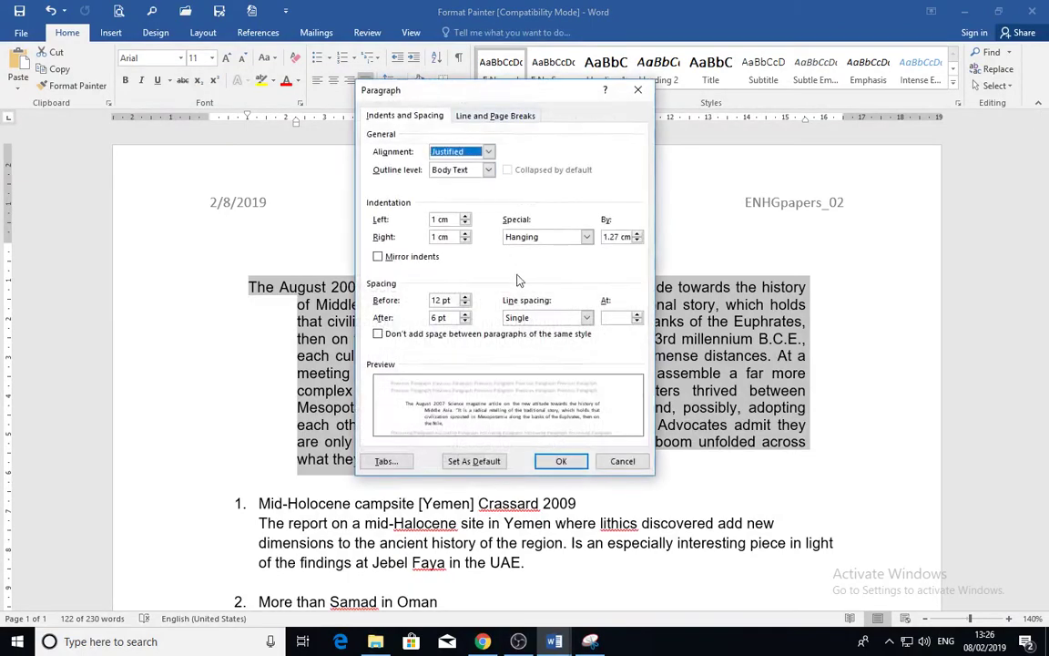
pyautogui.click(562, 317)
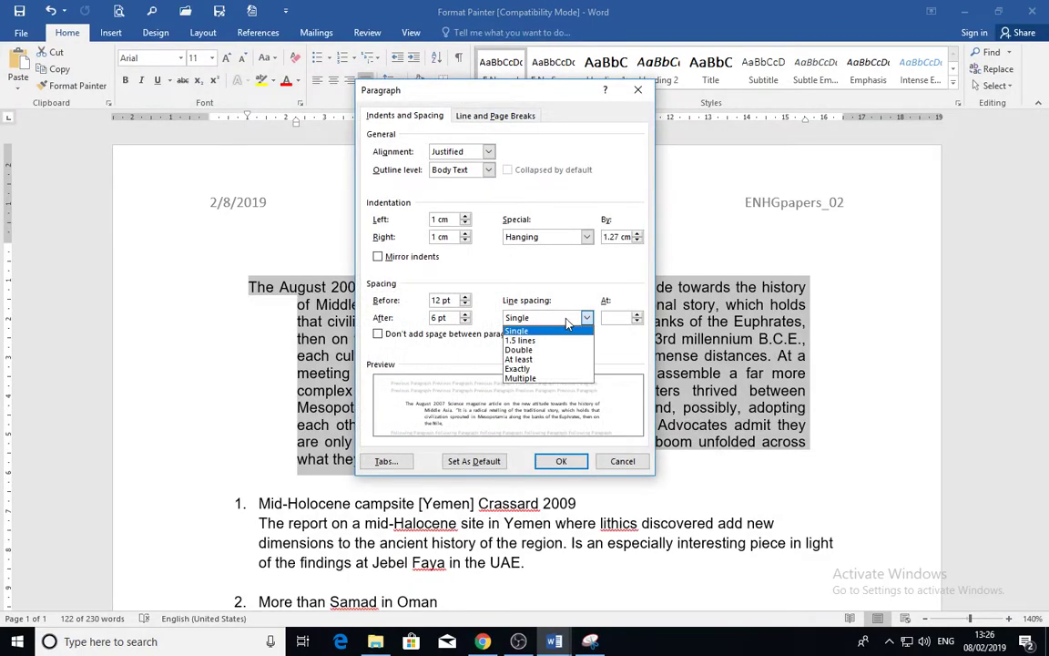
pyautogui.click(521, 351)
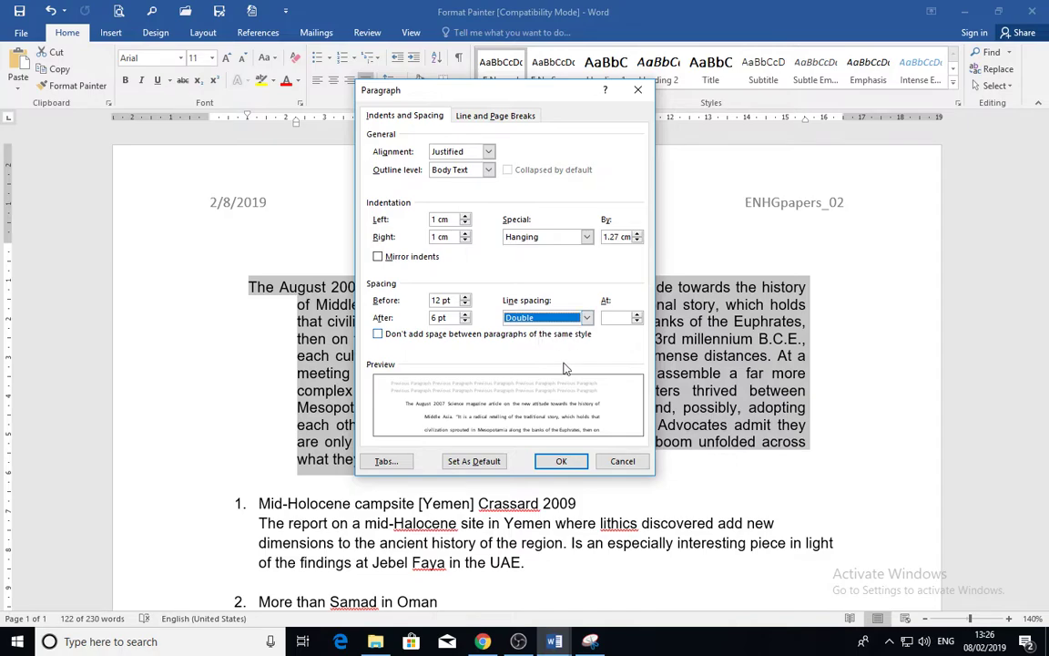
pyautogui.click(557, 462)
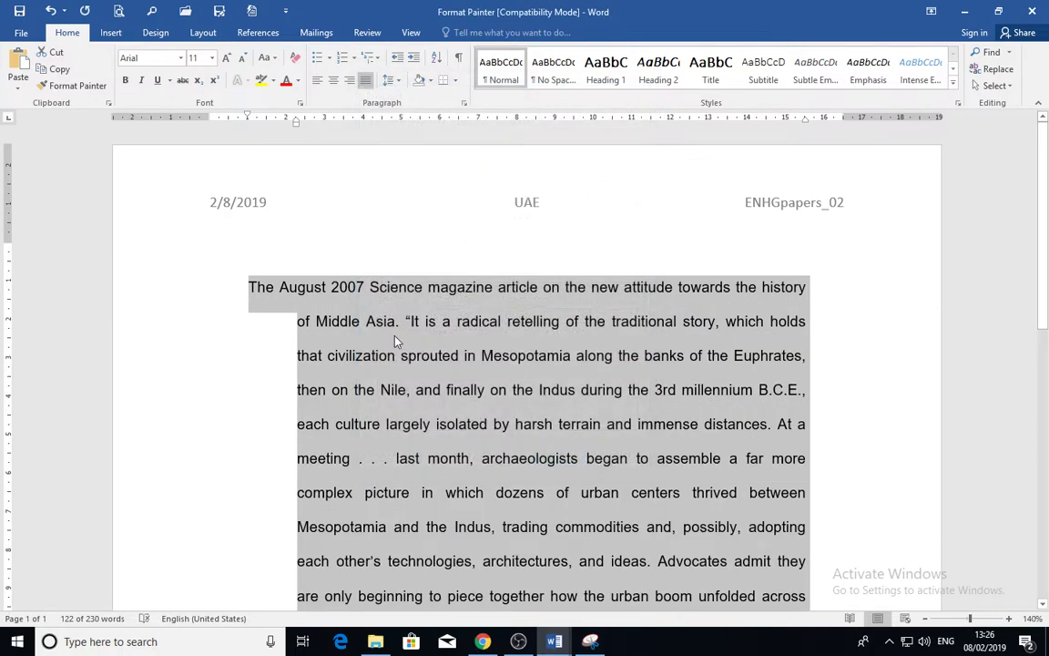
# Change the line spacing to Multiple at 3.5
pyautogui.click(463, 103)
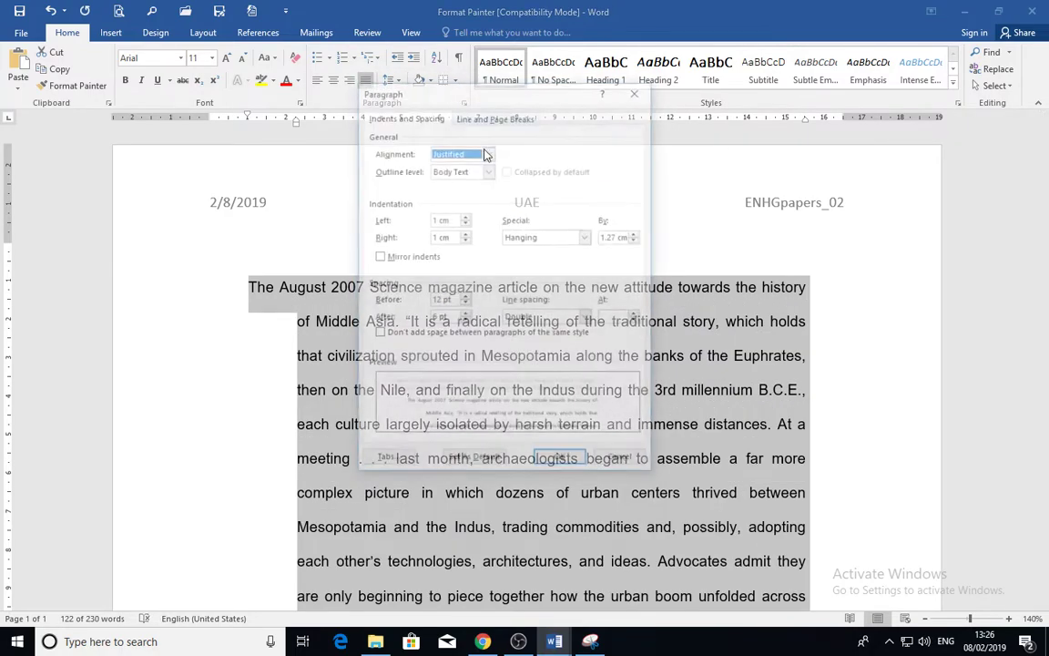
pyautogui.click(587, 317)
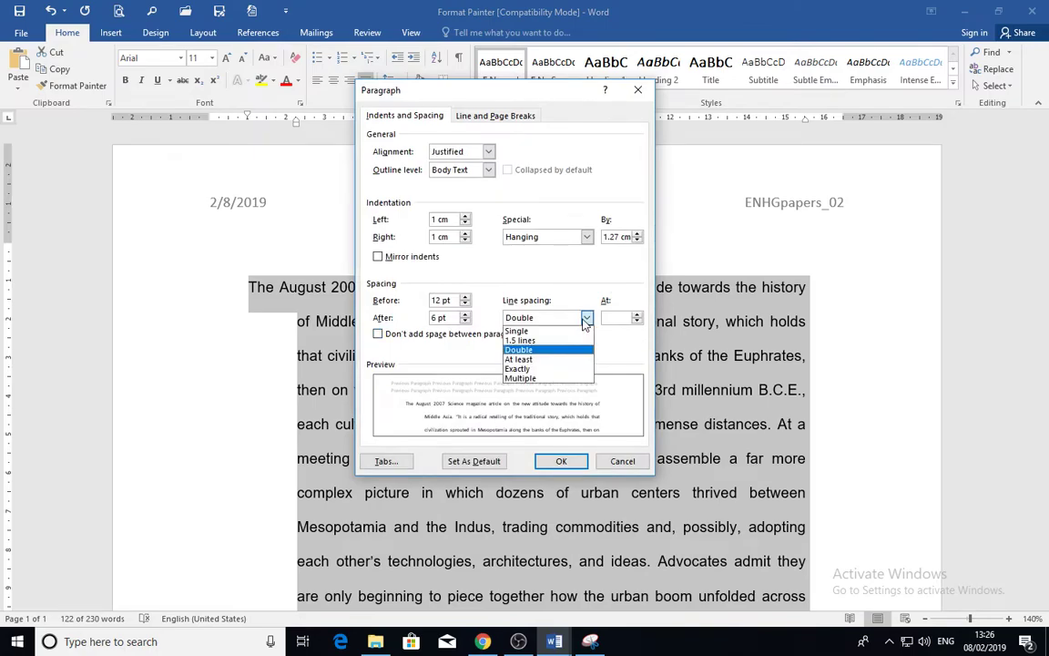
pyautogui.click(536, 378)
pyautogui.click(637, 314)
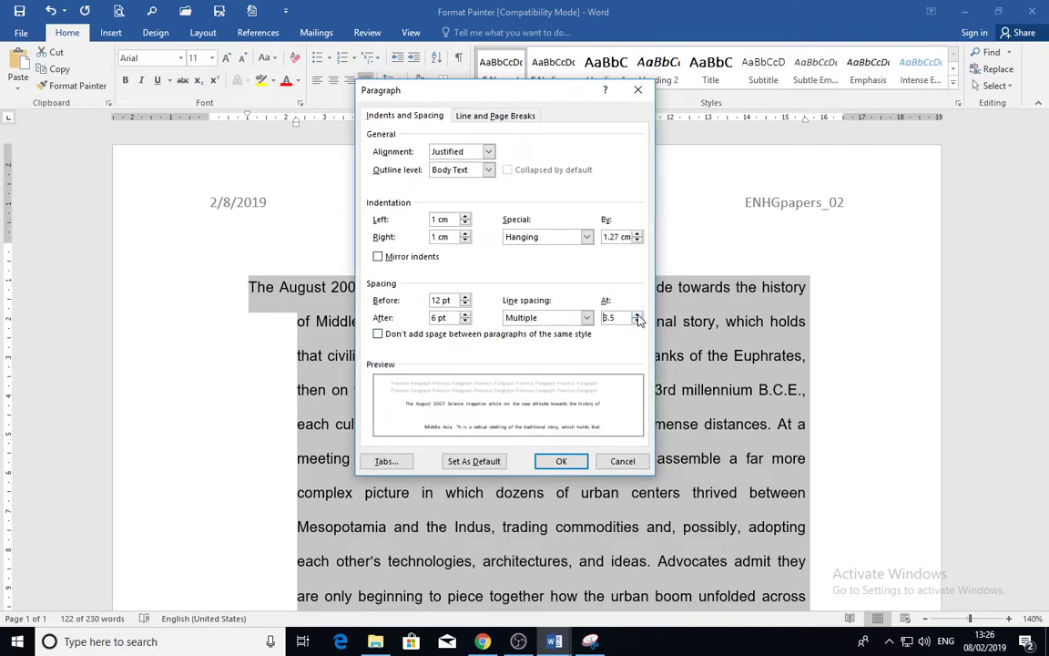
pyautogui.click(563, 461)
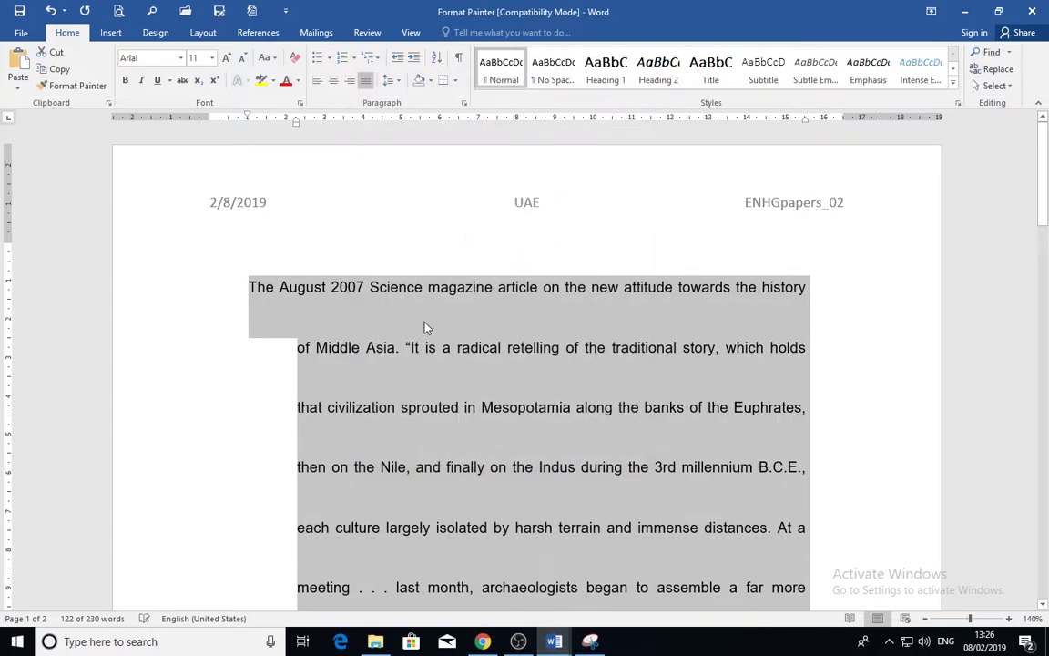
# Set the opening paragraph's line spacing to Exactly 16 pt
pyautogui.click(464, 104)
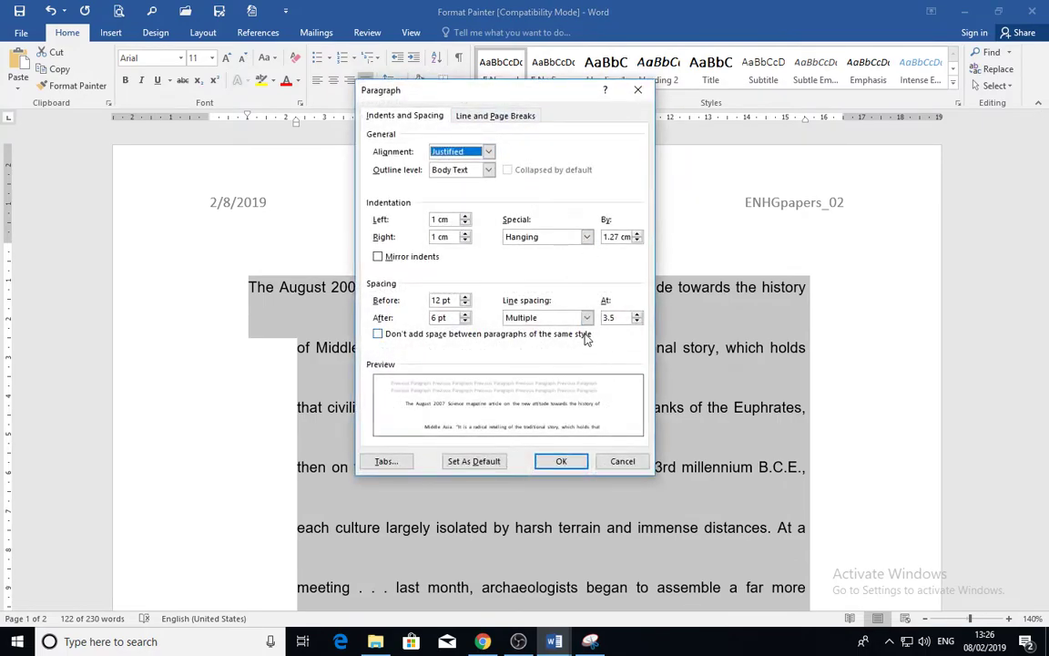
pyautogui.click(586, 321)
pyautogui.click(533, 369)
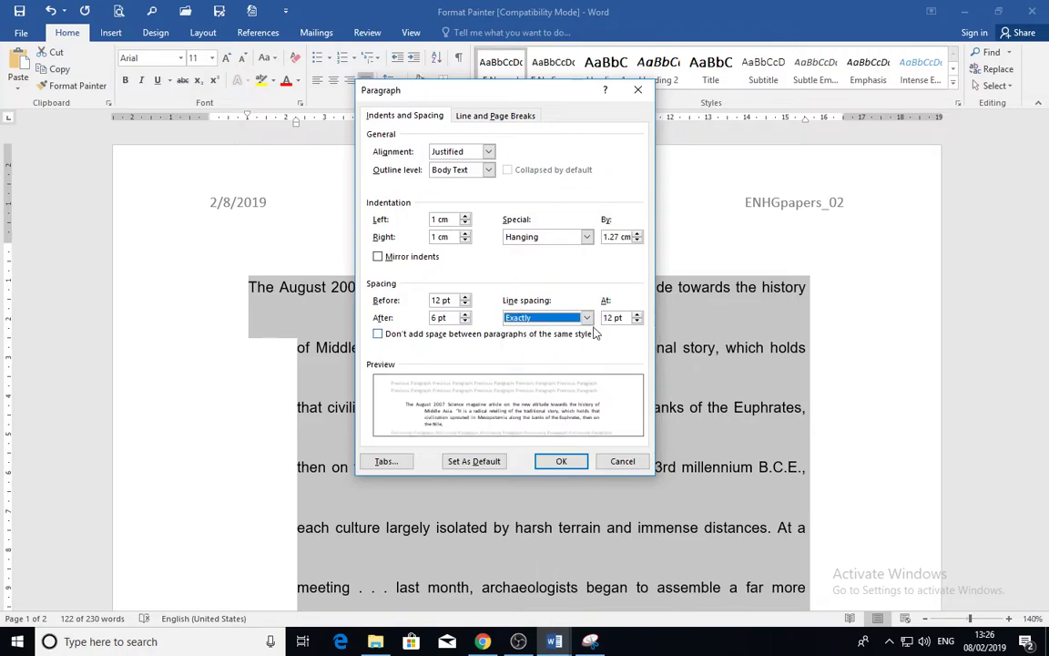
pyautogui.click(639, 313)
pyautogui.click(638, 314)
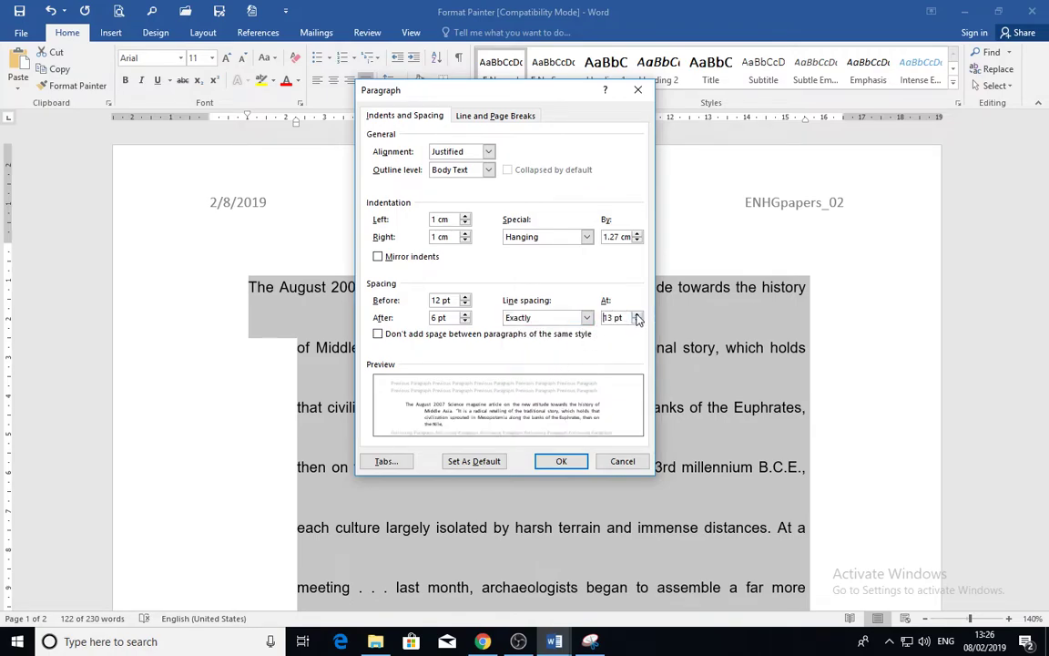
pyautogui.click(638, 313)
pyautogui.click(639, 314)
pyautogui.click(562, 463)
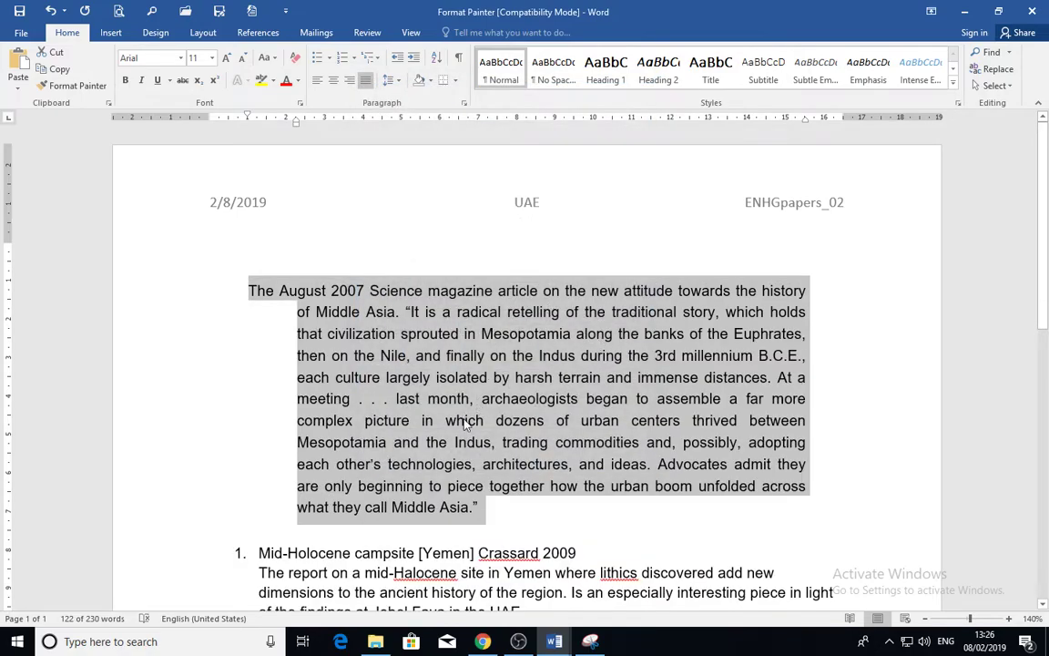
# Recheck the Exactly line spacing in the Paragraph dialog and cancel without changes
pyautogui.click(464, 102)
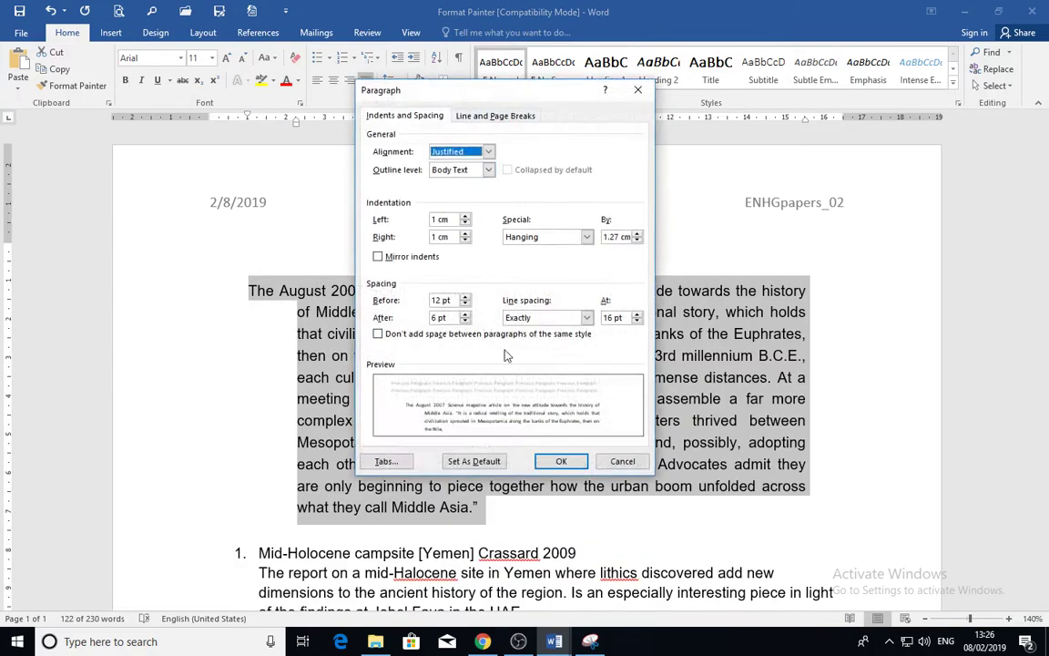
pyautogui.click(583, 318)
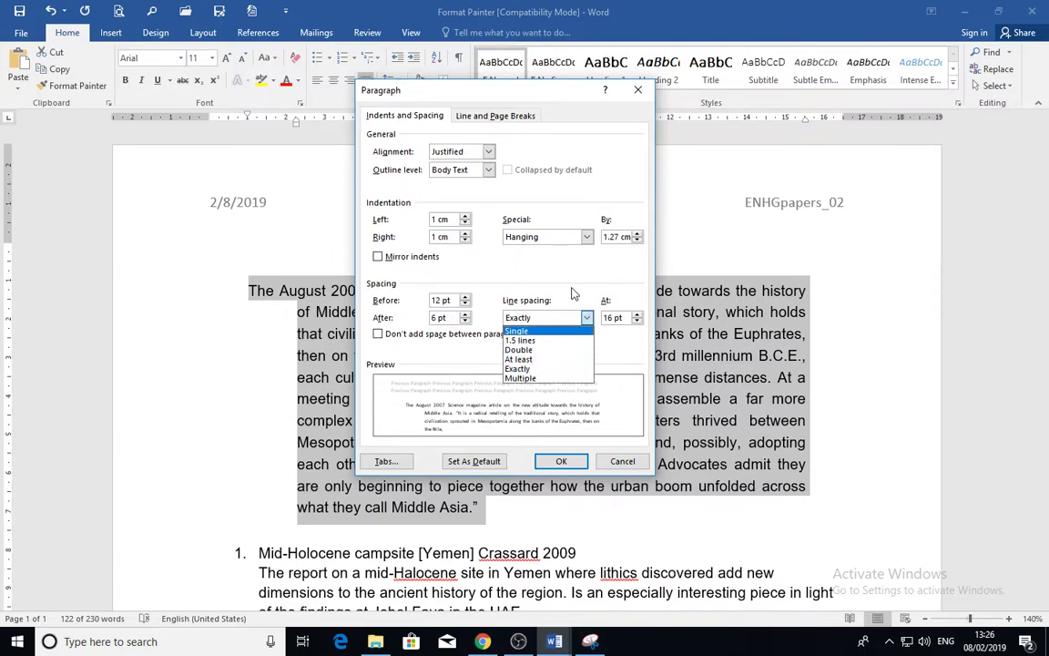
pyautogui.click(576, 318)
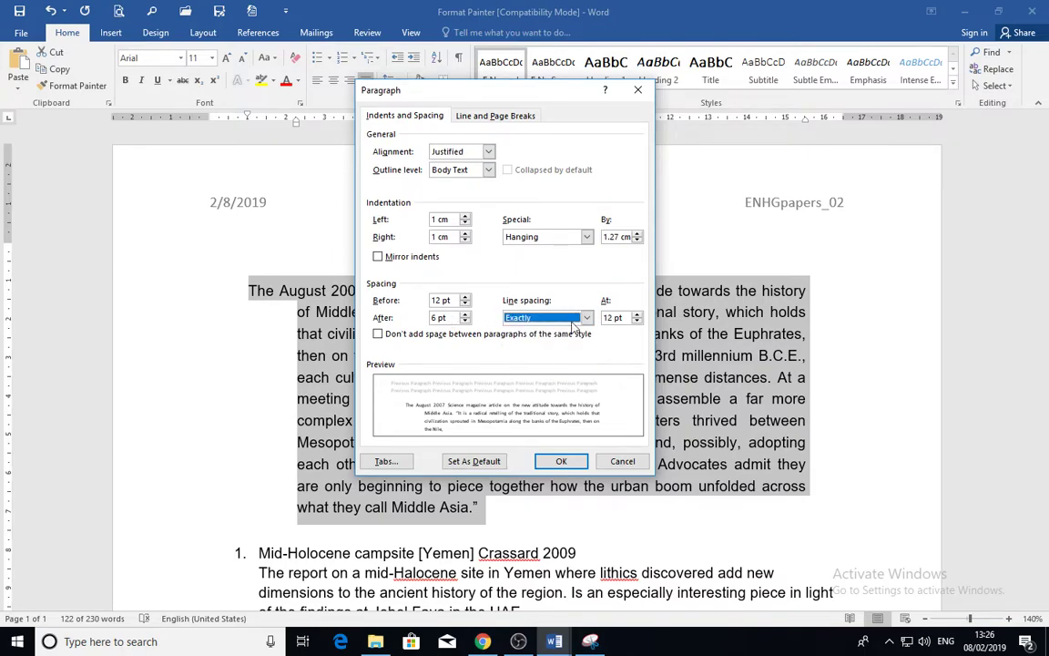
pyautogui.click(623, 461)
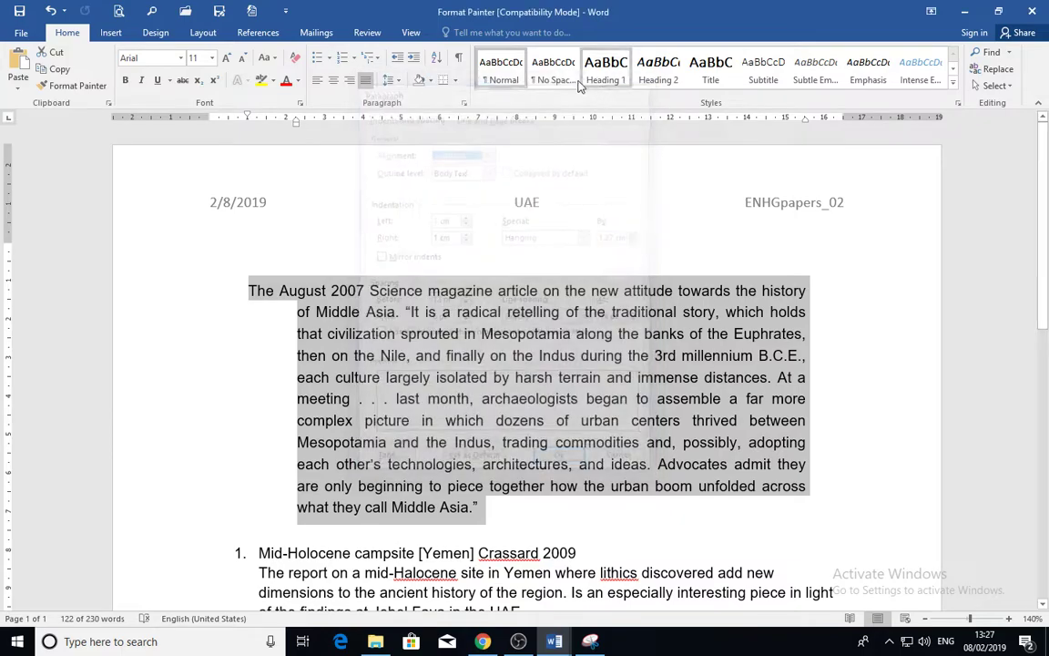
# Open Line Spacing Options from the Line and Paragraph Spacing dropdown
pyautogui.click(393, 81)
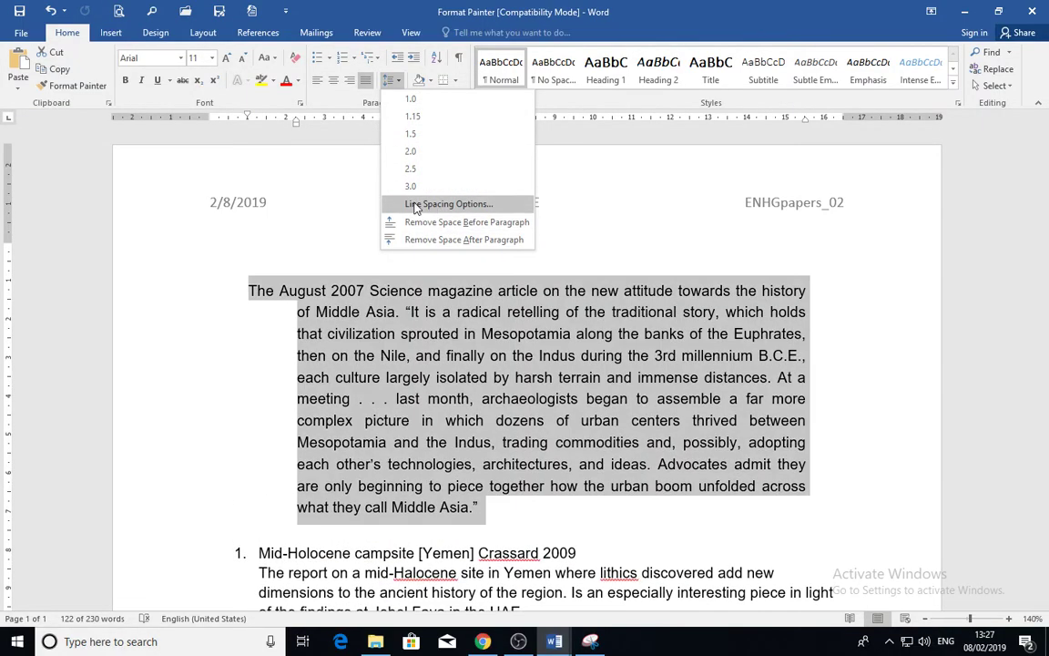
pyautogui.click(474, 210)
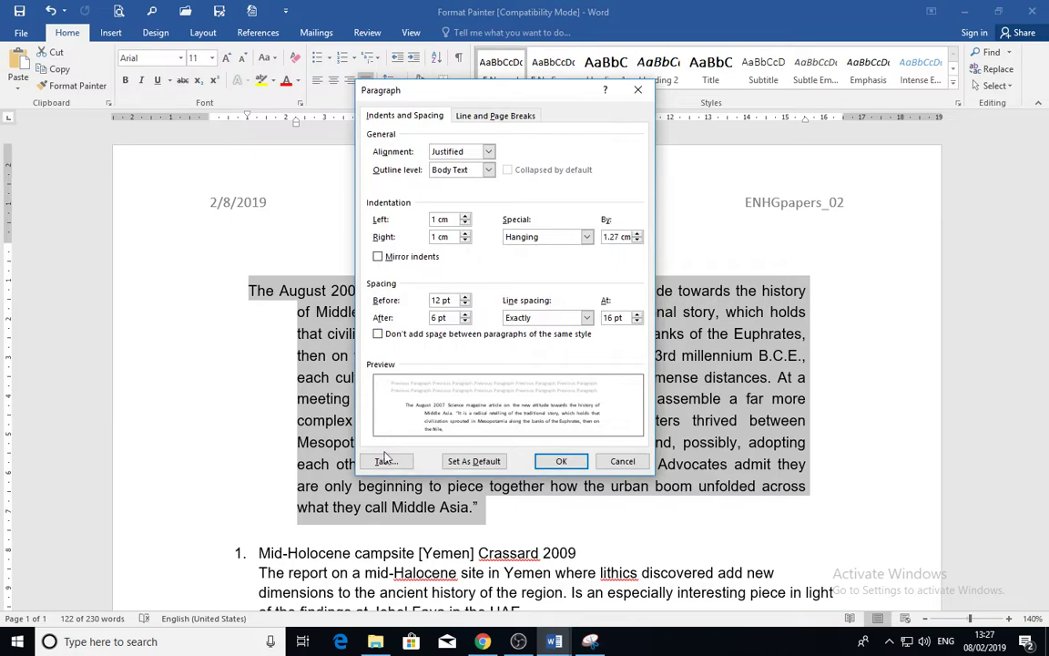